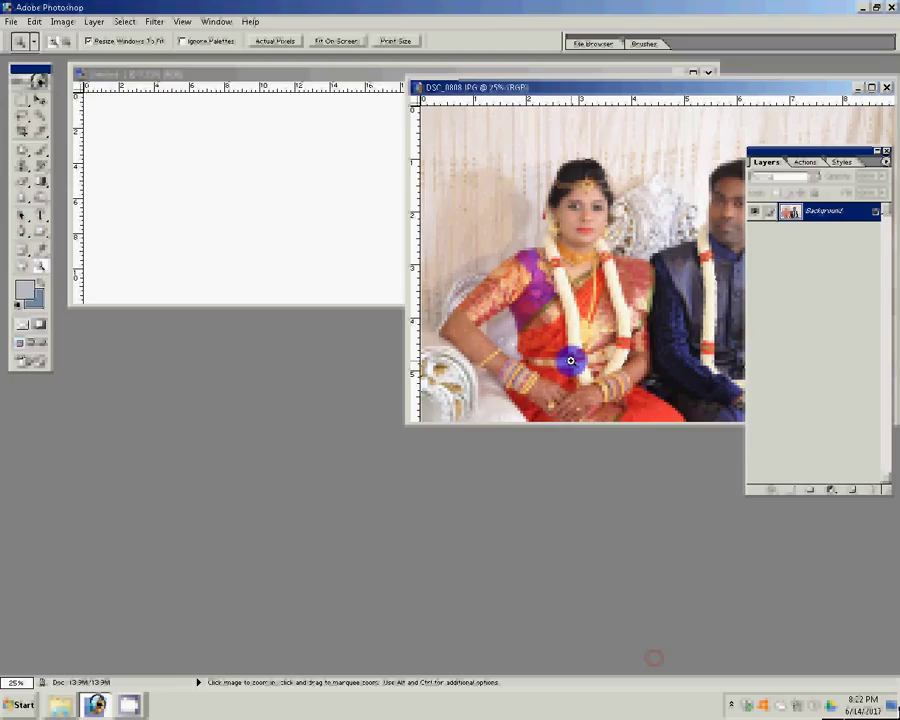
- Resize the couple photo to 2400 px wide in Image Size
click(62, 21)
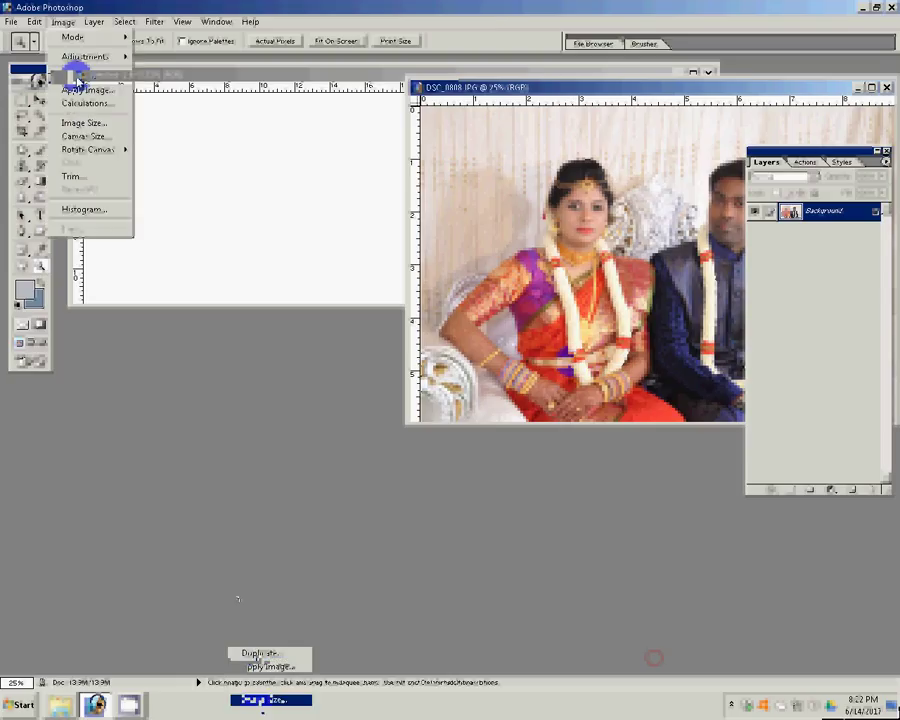
click(75, 123)
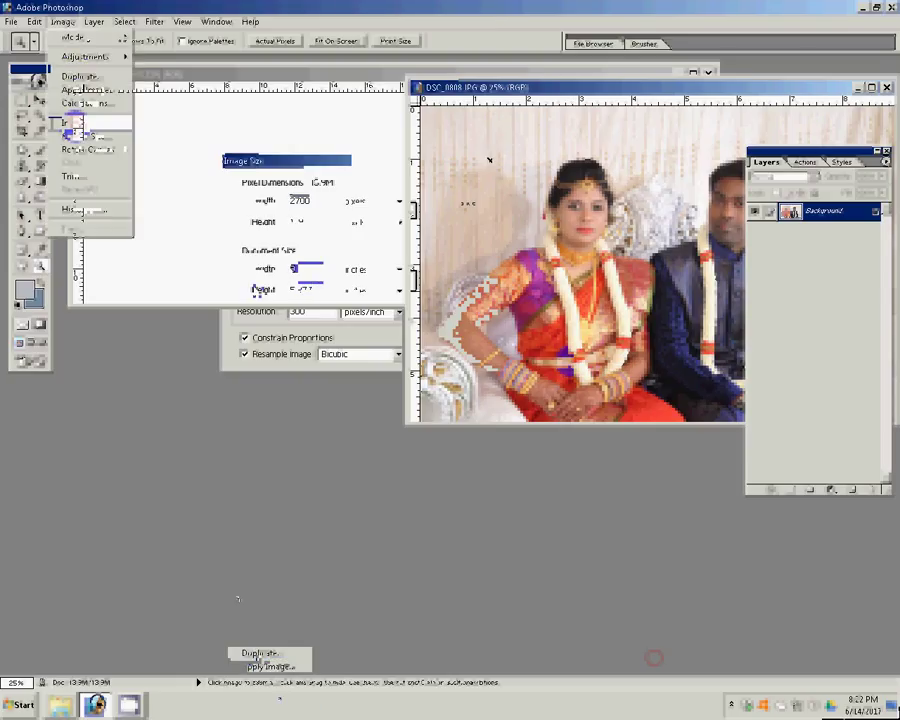
text(2400)
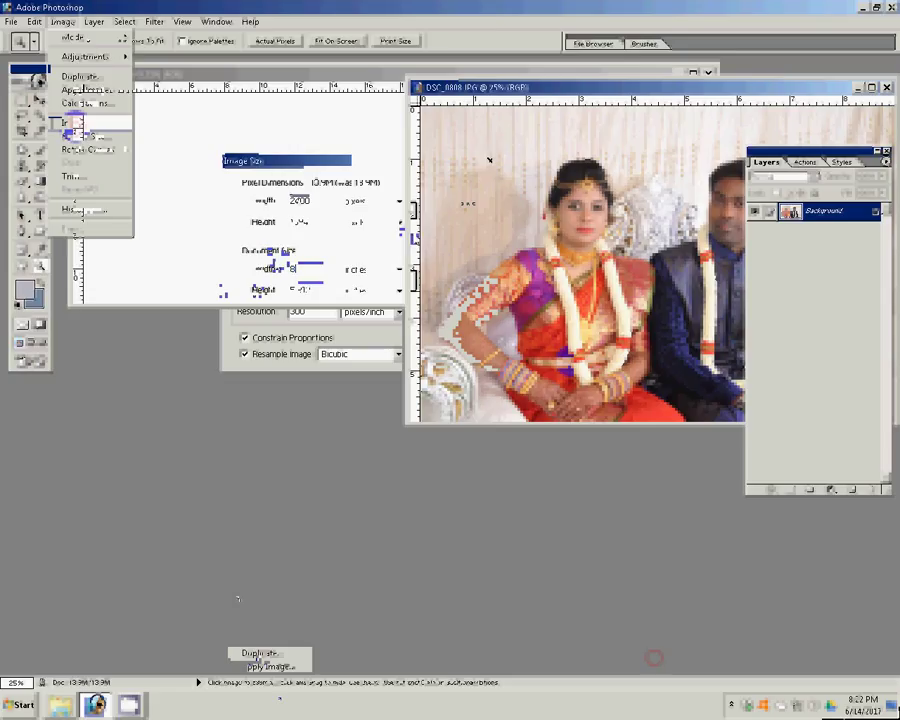
click(465, 181)
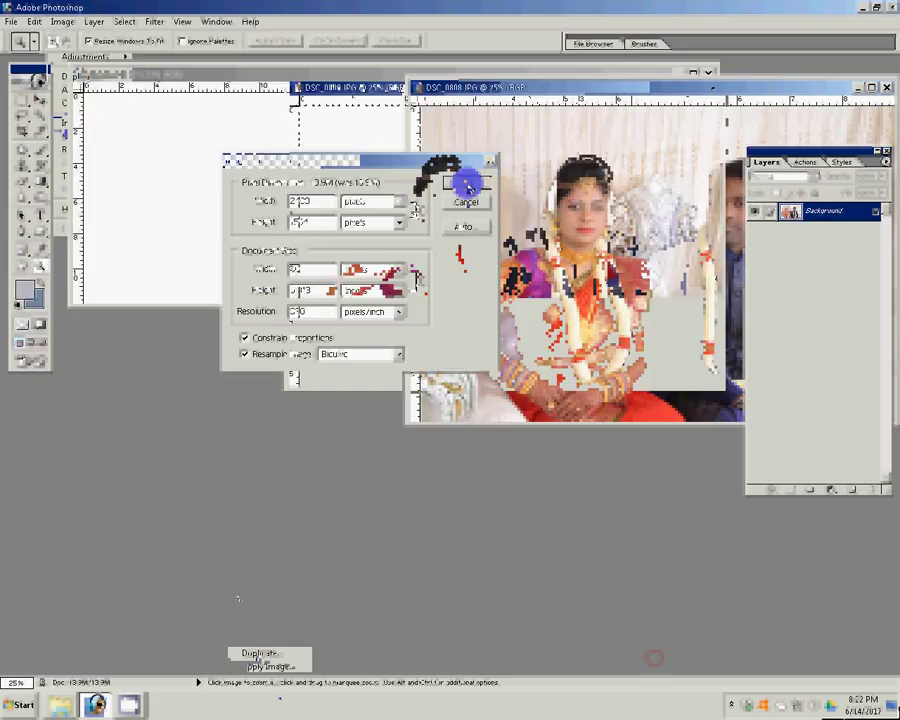
- Copy the couple photo into the Untitled-1 spread and close the original without saving
drag(160, 160, 160, 160)
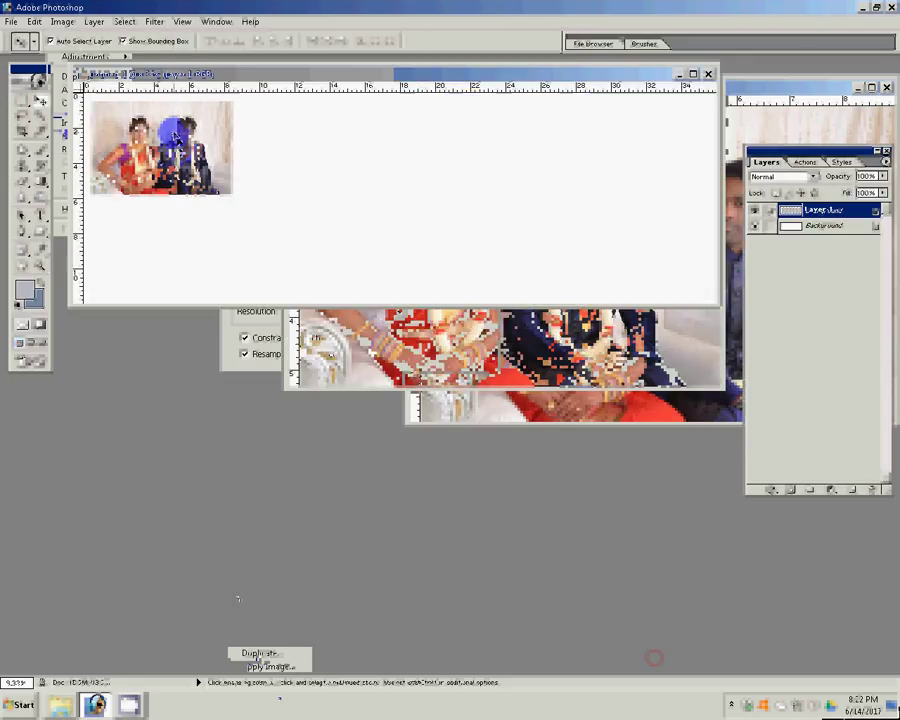
key(ctrl+w)
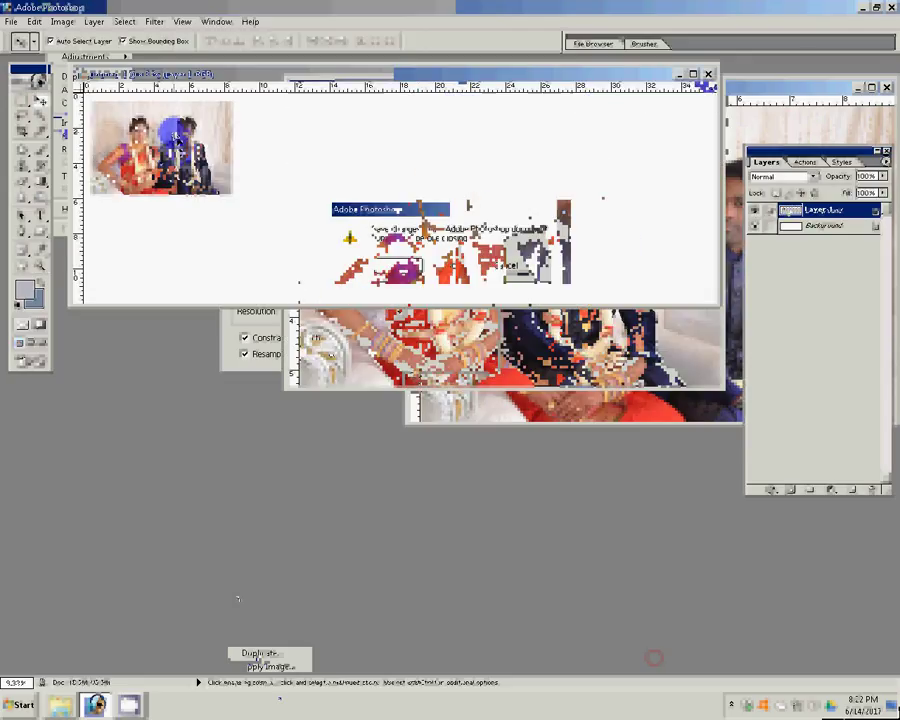
click(508, 265)
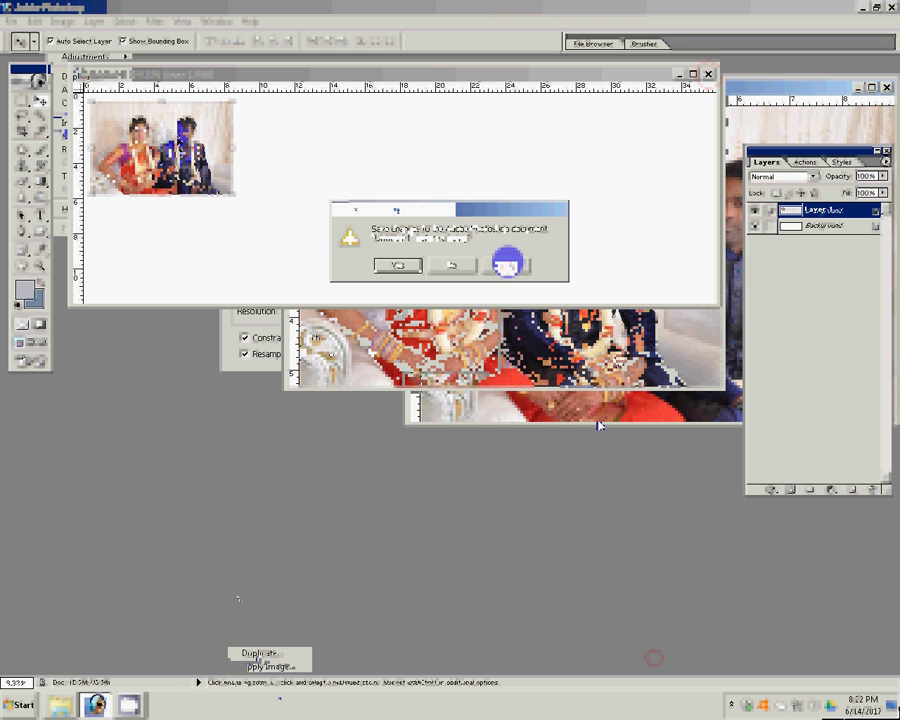
click(714, 88)
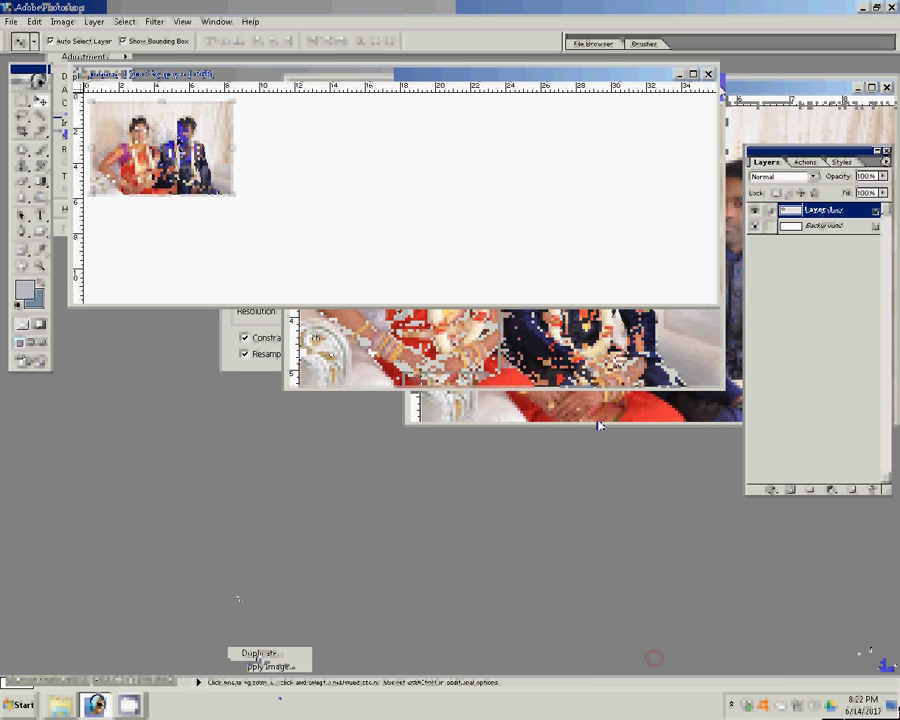
click(685, 367)
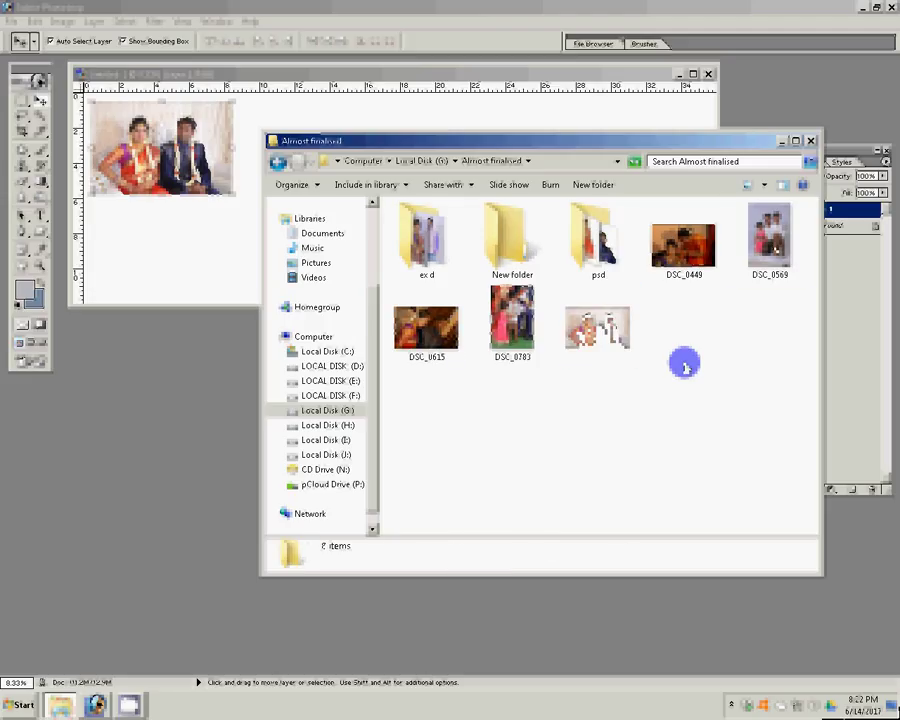
- Drag DSC_0569 from the Almost finalised folder onto the Photoshop window
drag(770, 240, 97, 430)
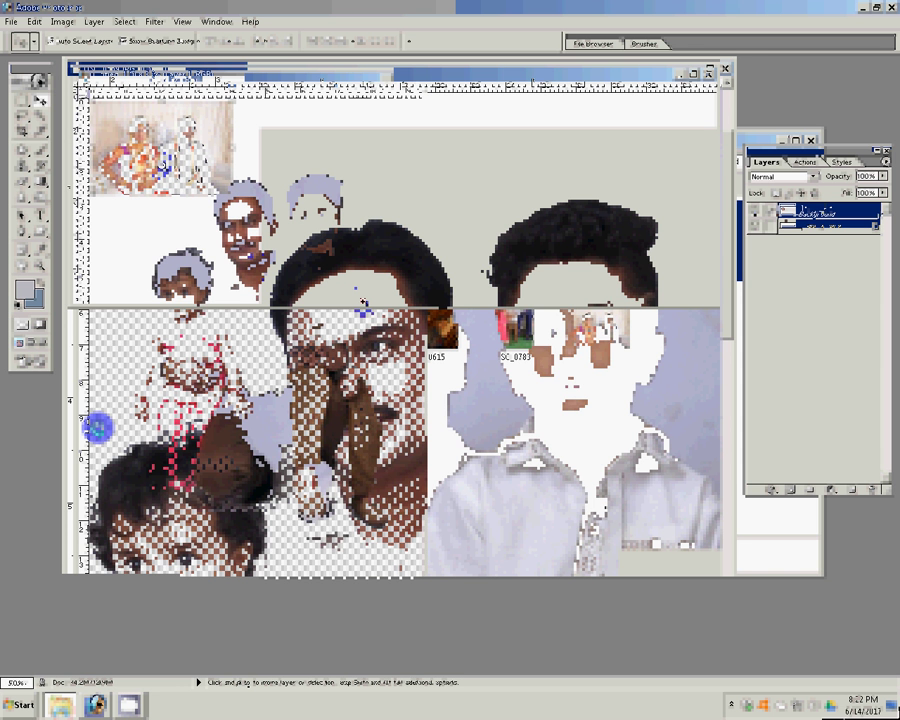
- Set DSC_0569 to 6 inches wide, show Layers, and pick Blacks in Selective Color
click(806, 162)
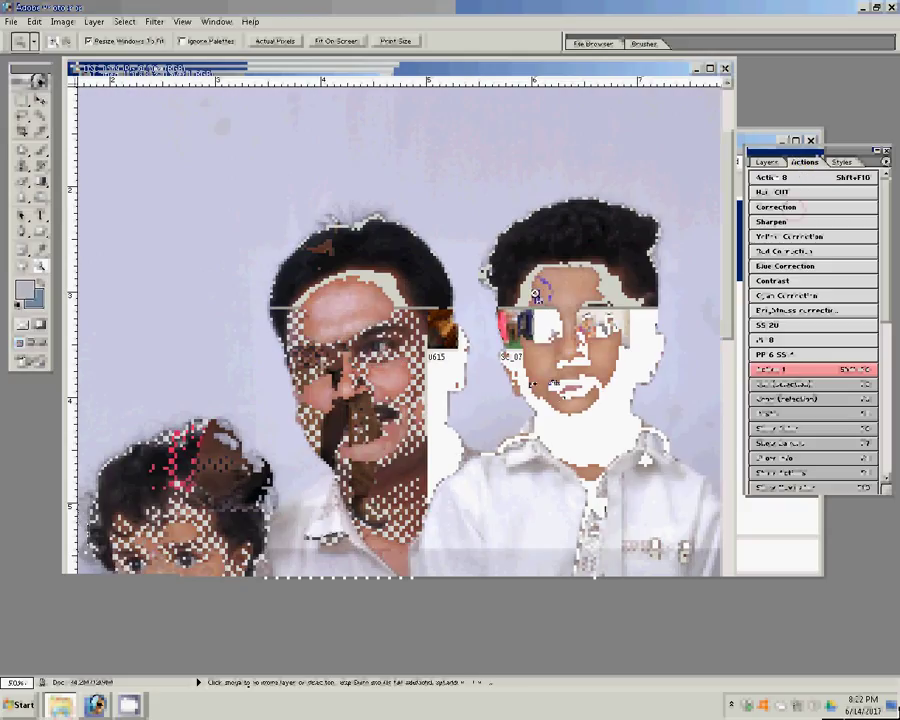
key(ctrl+alt+i)
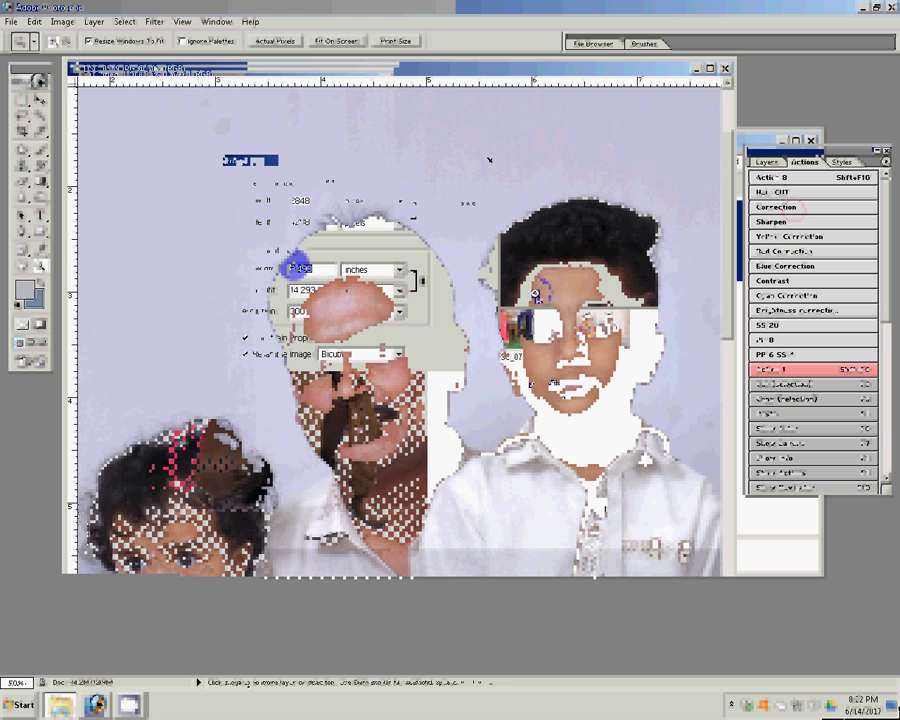
text(6)
click(466, 184)
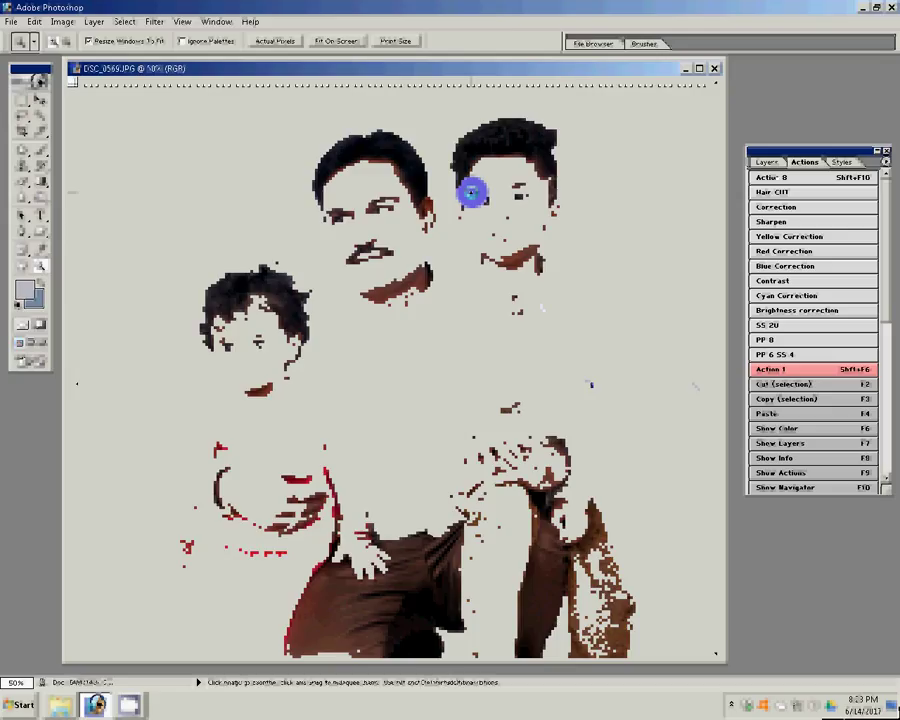
key(F7)
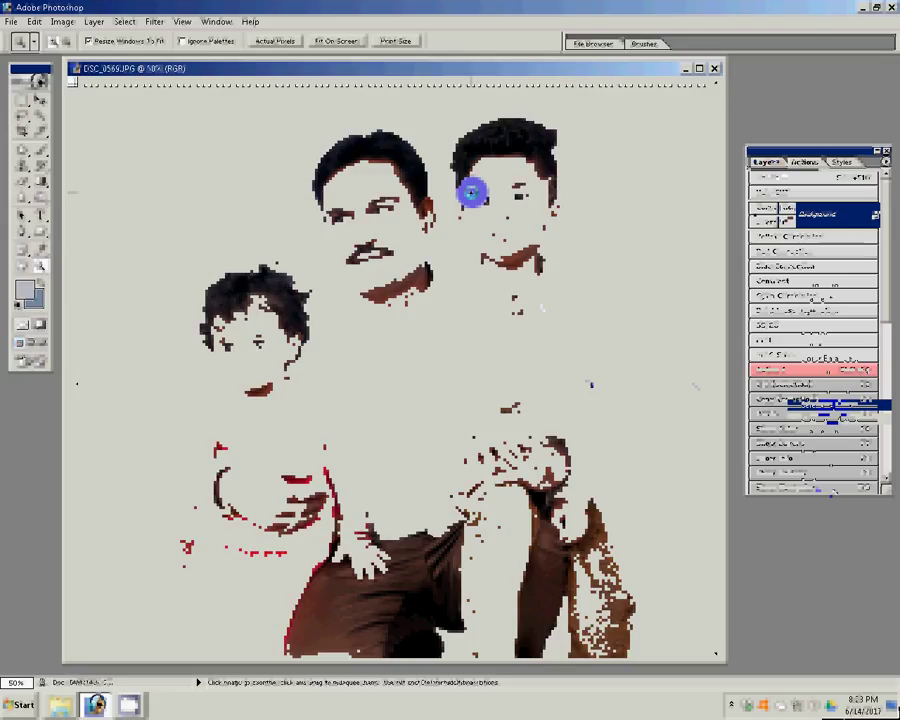
click(610, 463)
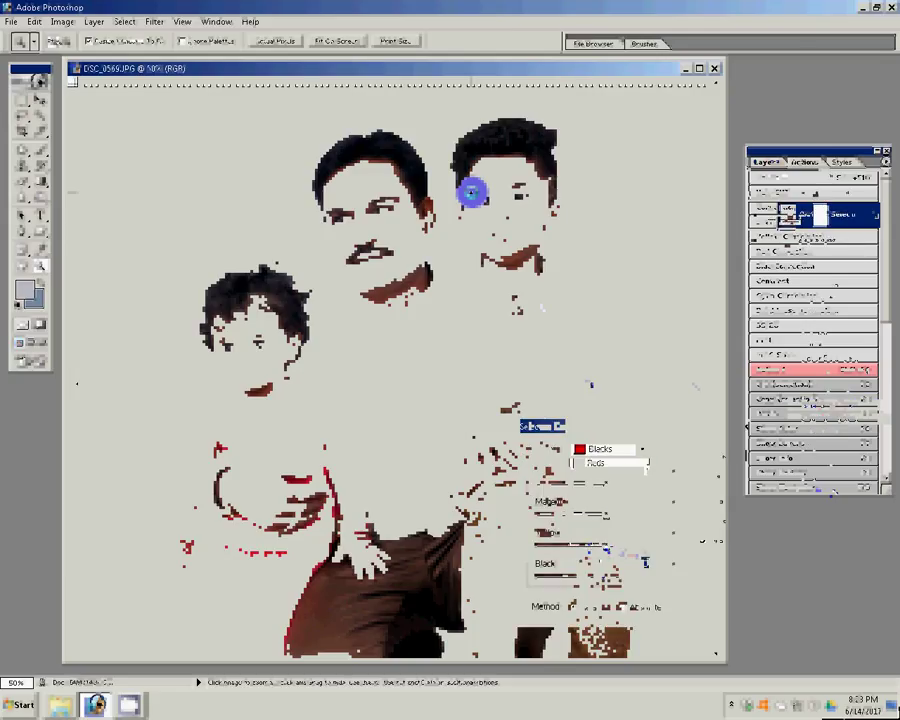
- Apply Selective Color with Black at 3 in the Blacks range, then run the SS 20 action
text(3)
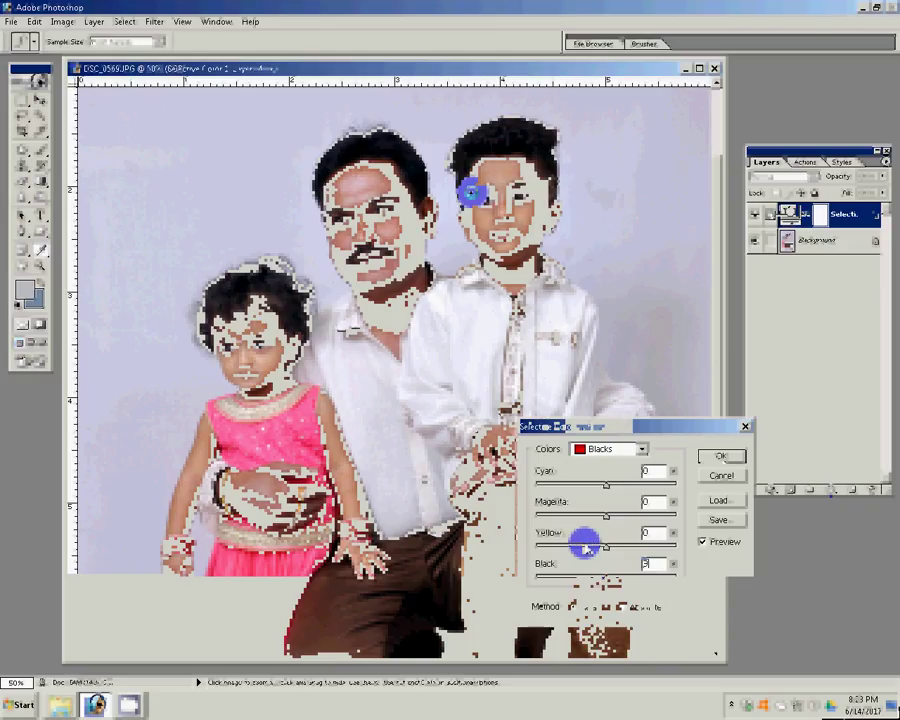
key(Return)
key(z)
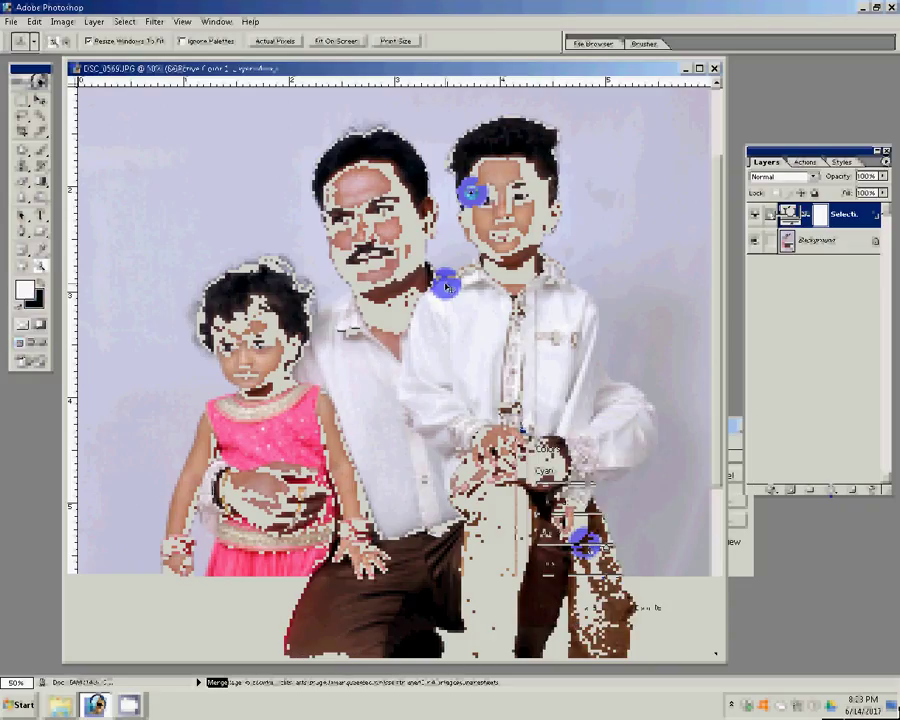
click(805, 161)
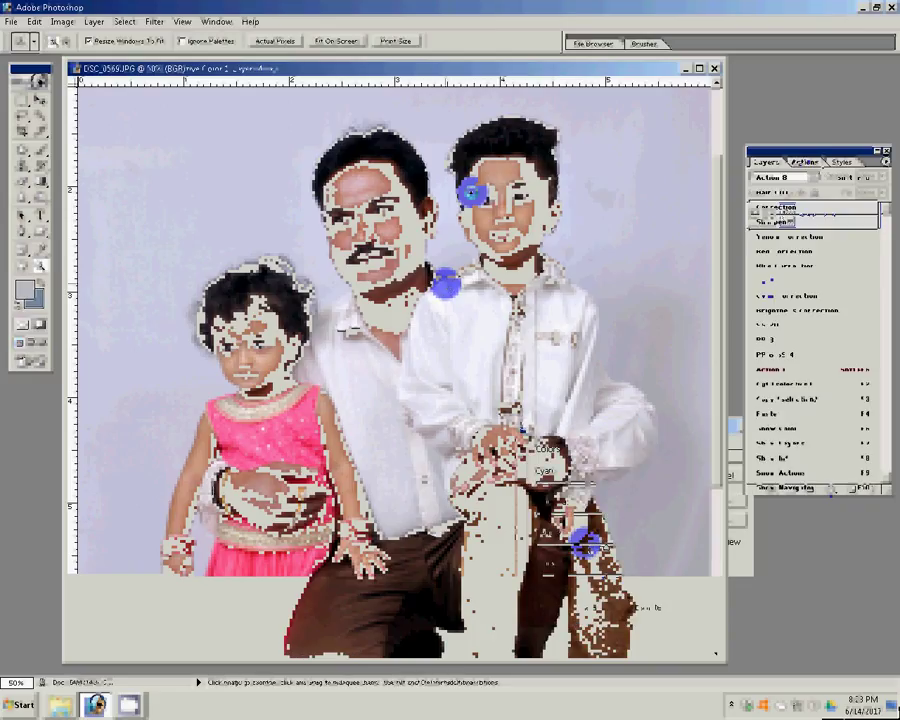
click(822, 324)
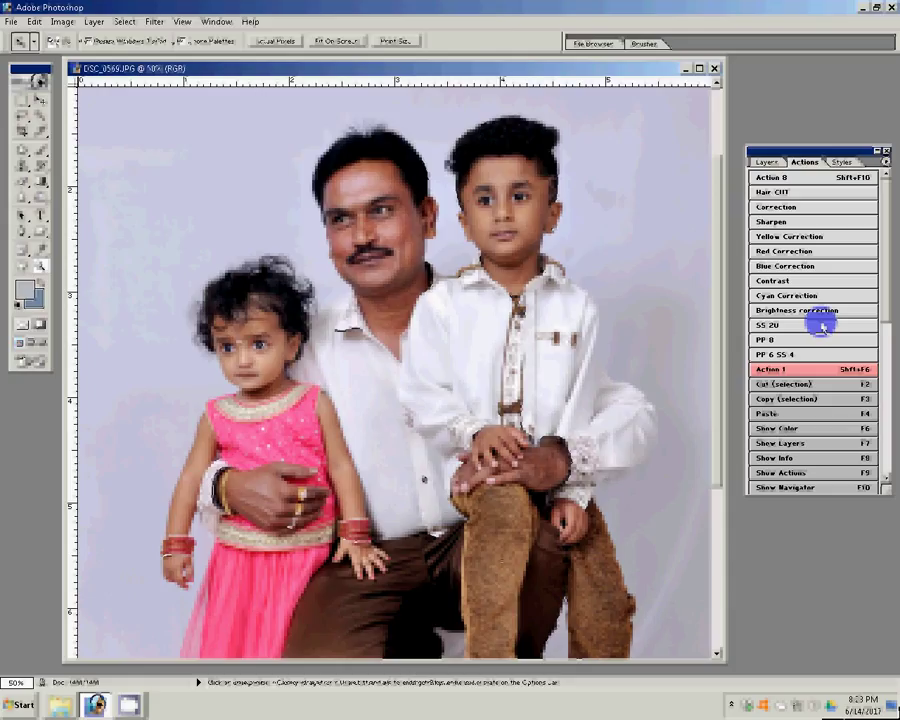
- Drag the family photo into Untitled-1, scale it up slightly, and move it to the right
drag(584, 76, 283, 174)
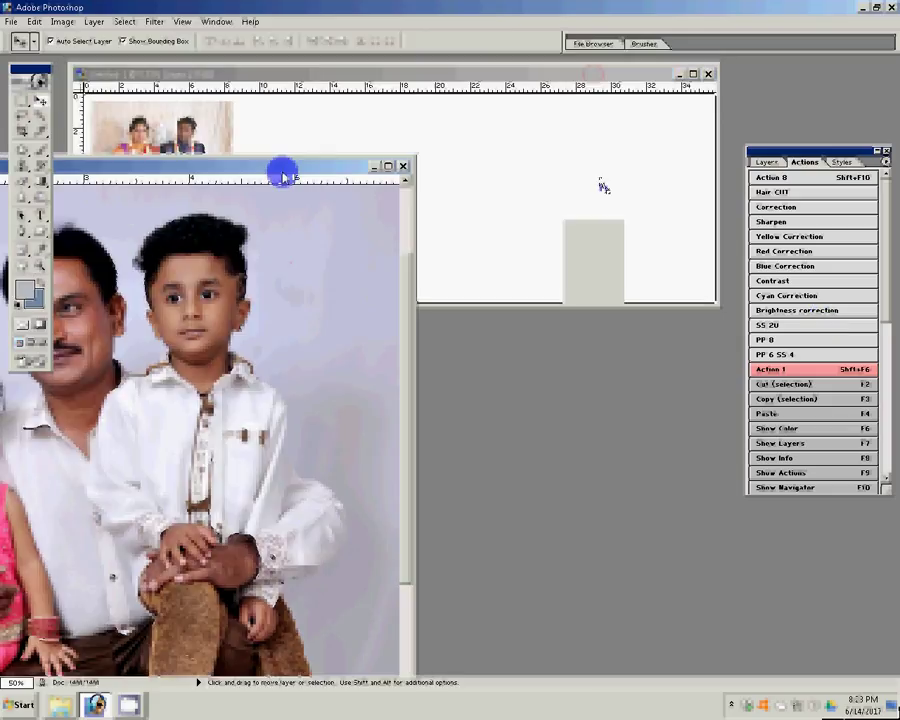
drag(603, 187, 600, 190)
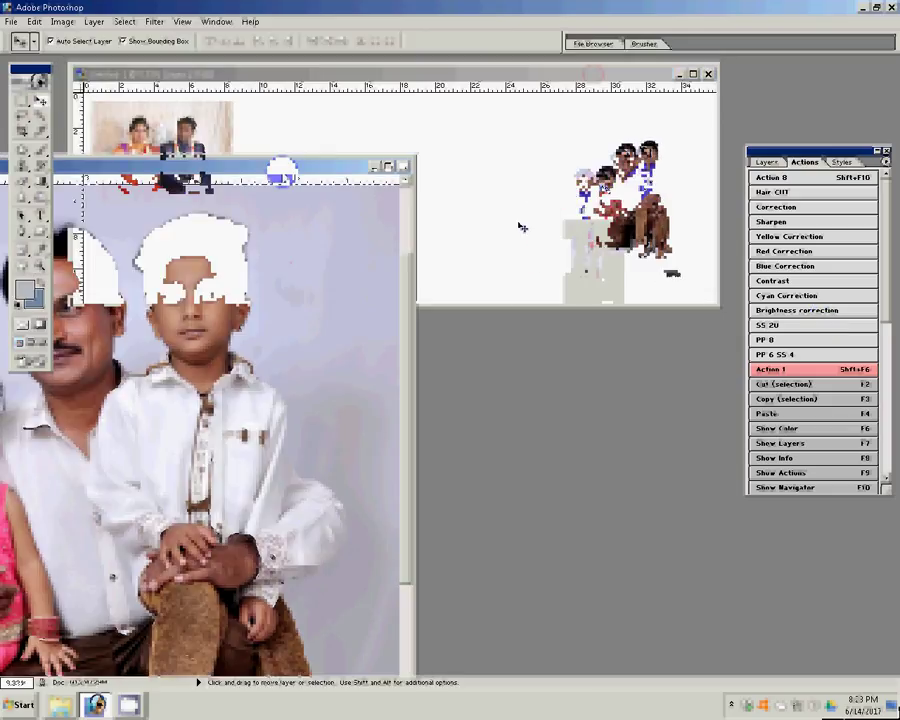
key(ctrl+t)
drag(679, 123, 706, 95)
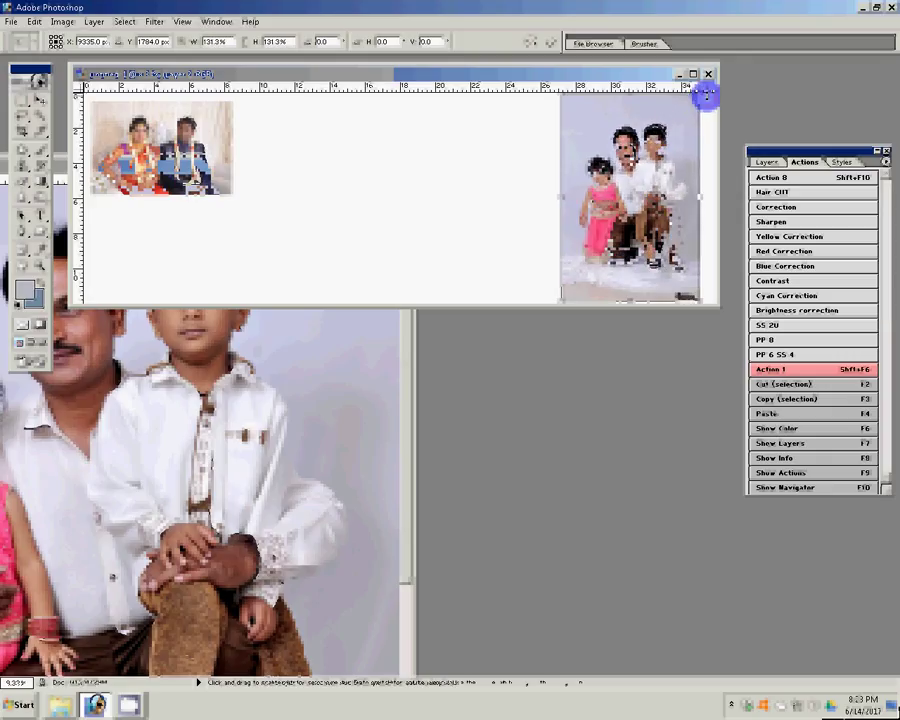
double_click(633, 186)
click(626, 184)
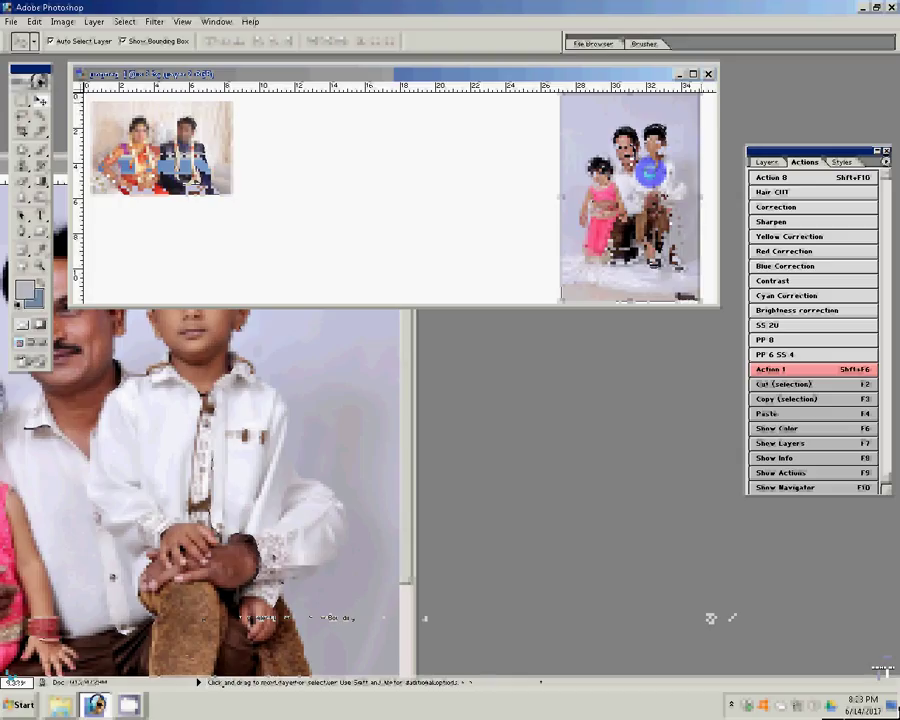
drag(644, 170, 651, 174)
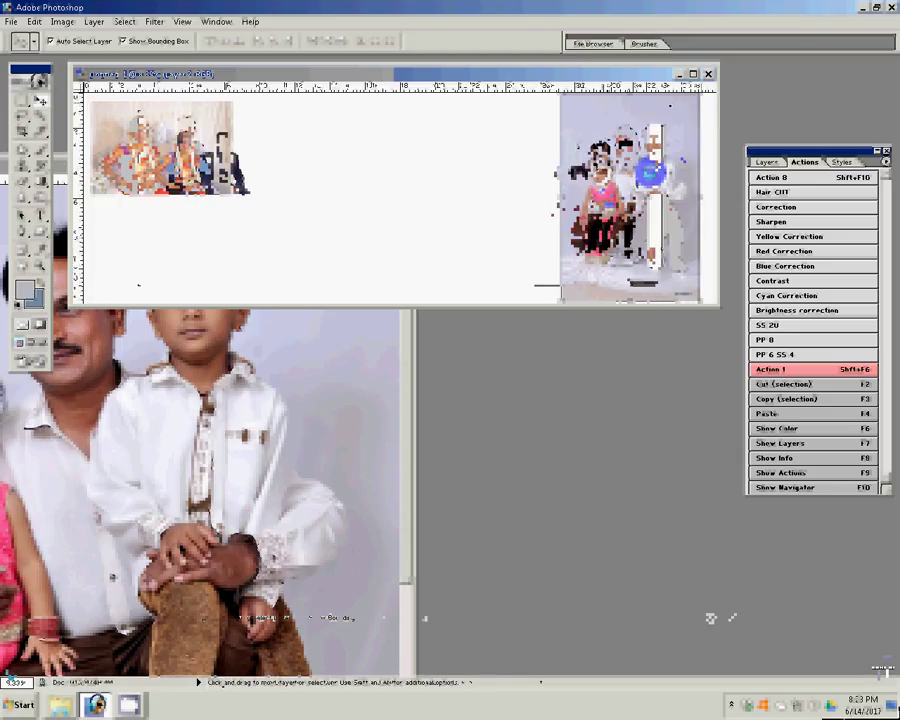
- Scale the family photo to 120.1%, commit it, and nudge it slightly left
drag(664, 116, 666, 118)
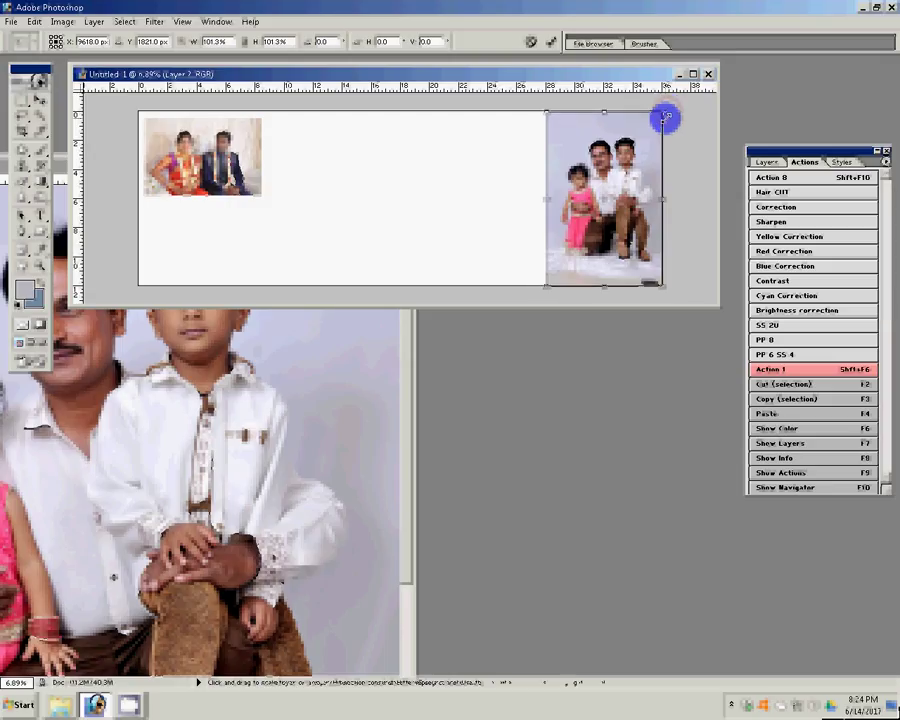
drag(666, 118, 674, 107)
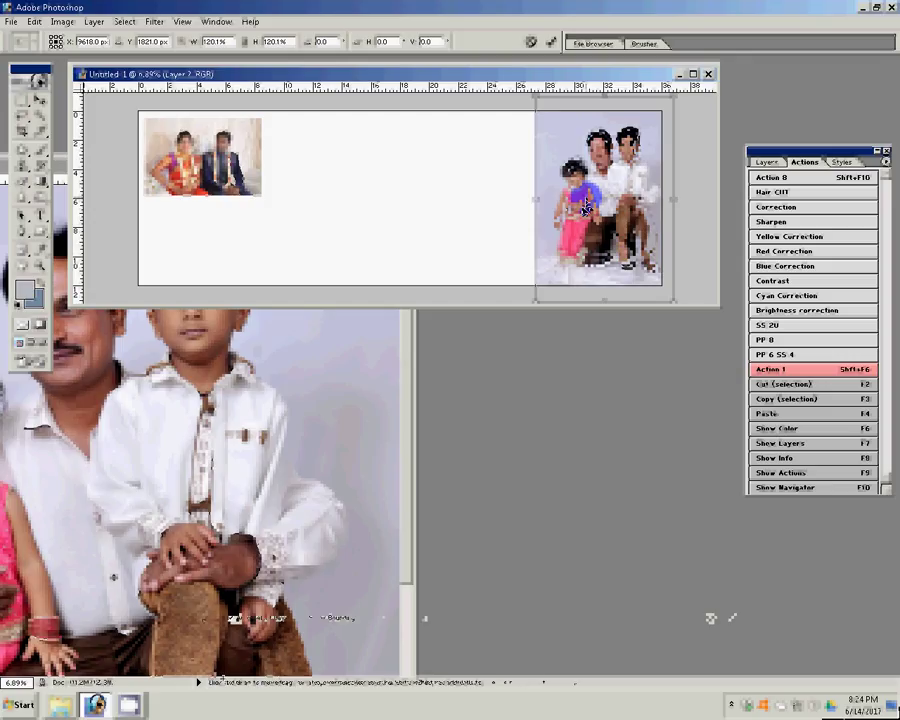
key(Return)
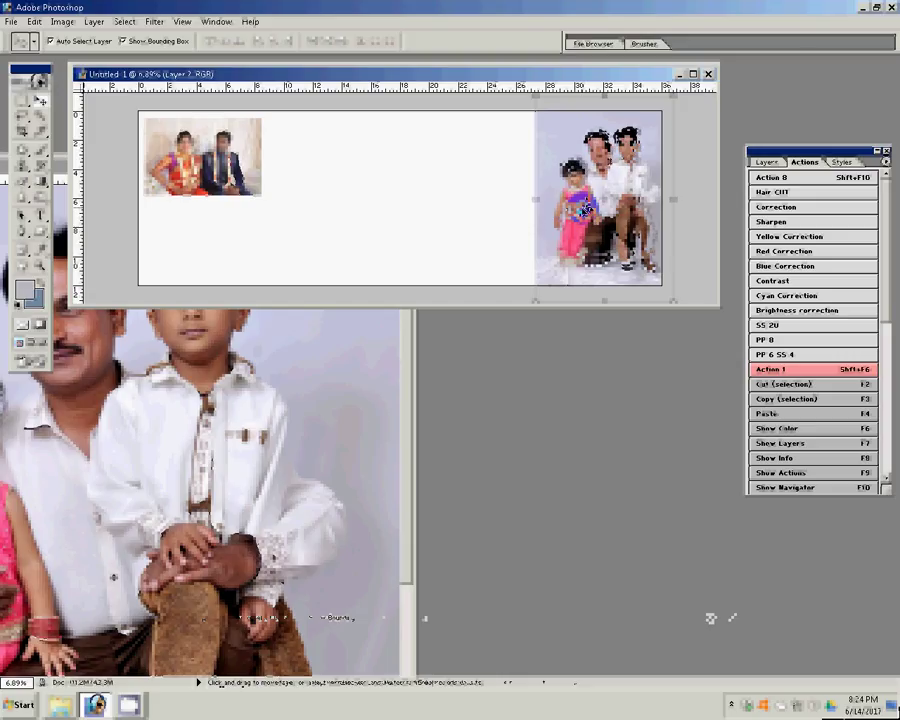
drag(586, 208, 582, 211)
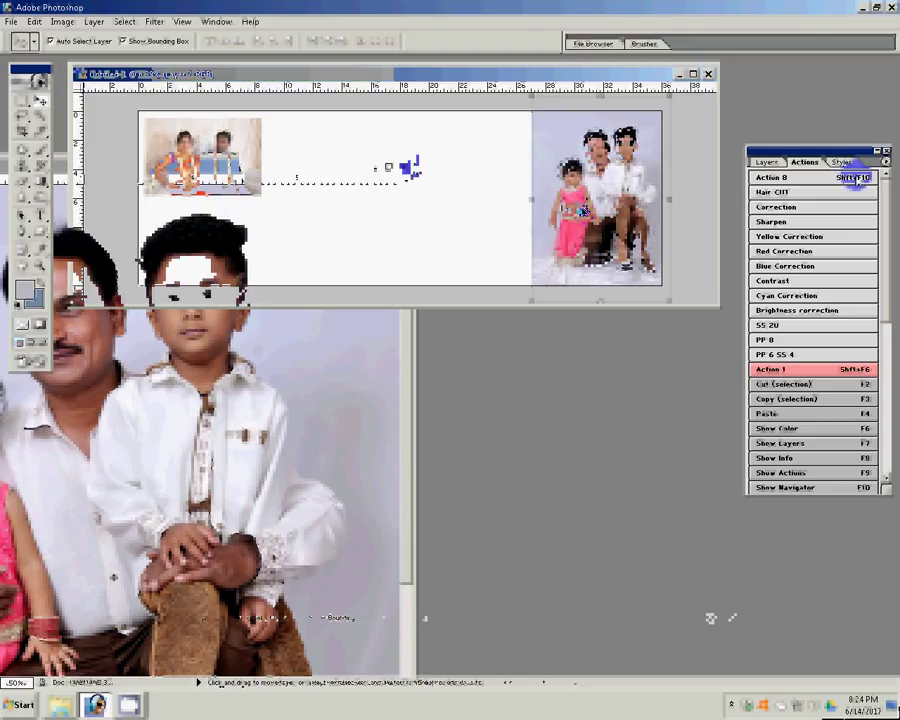
- Close the original family photo without saving and slide the kids photo right over the studio photo
click(406, 167)
key(n)
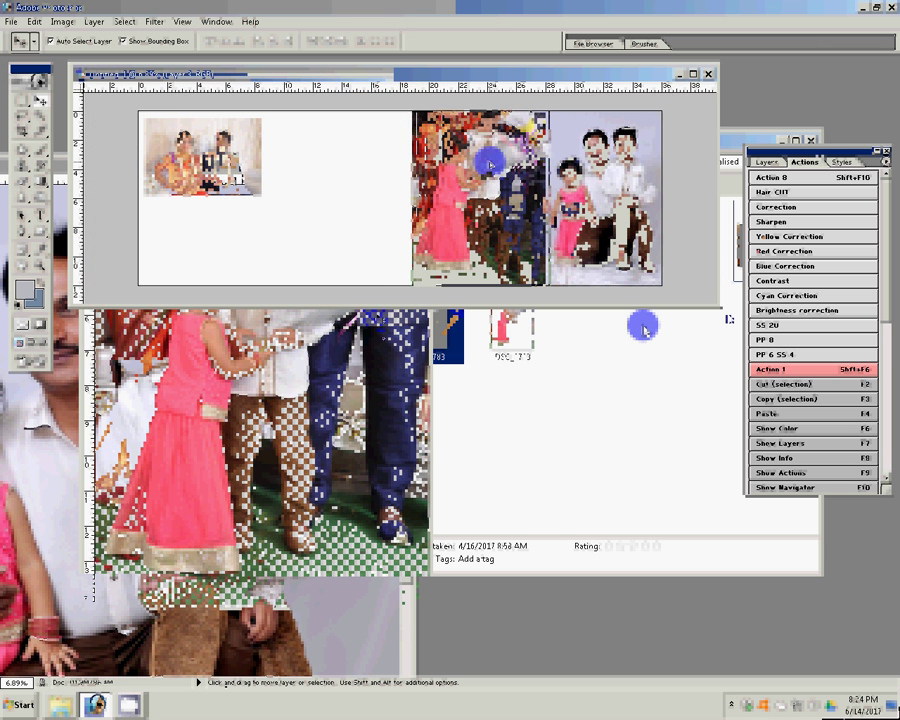
drag(489, 161, 508, 165)
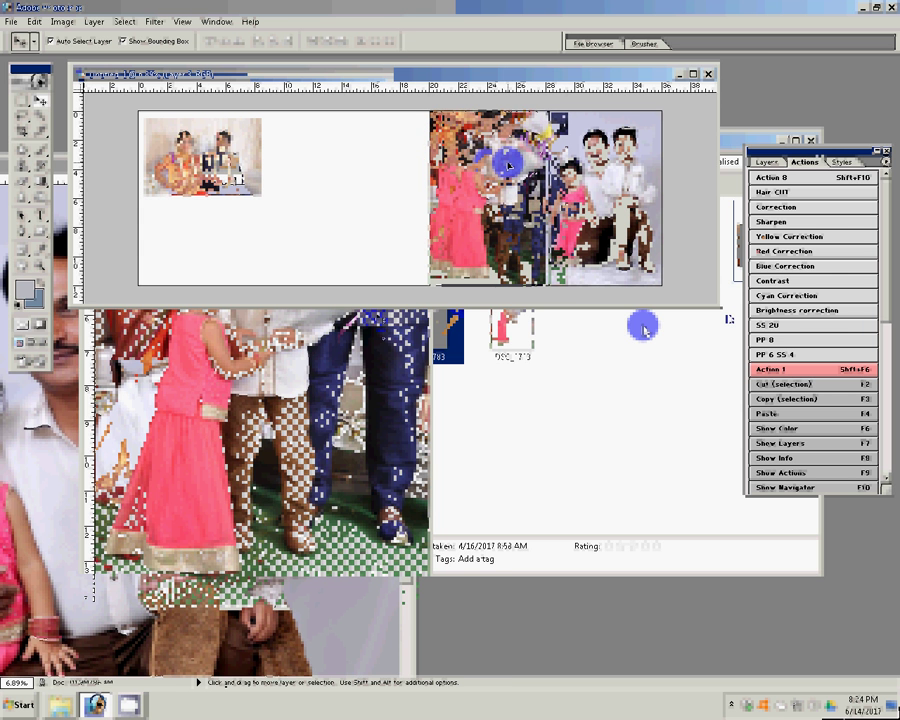
- Erase the seam and the area beside the girl with a large Eraser at 100% opacity
key(e)
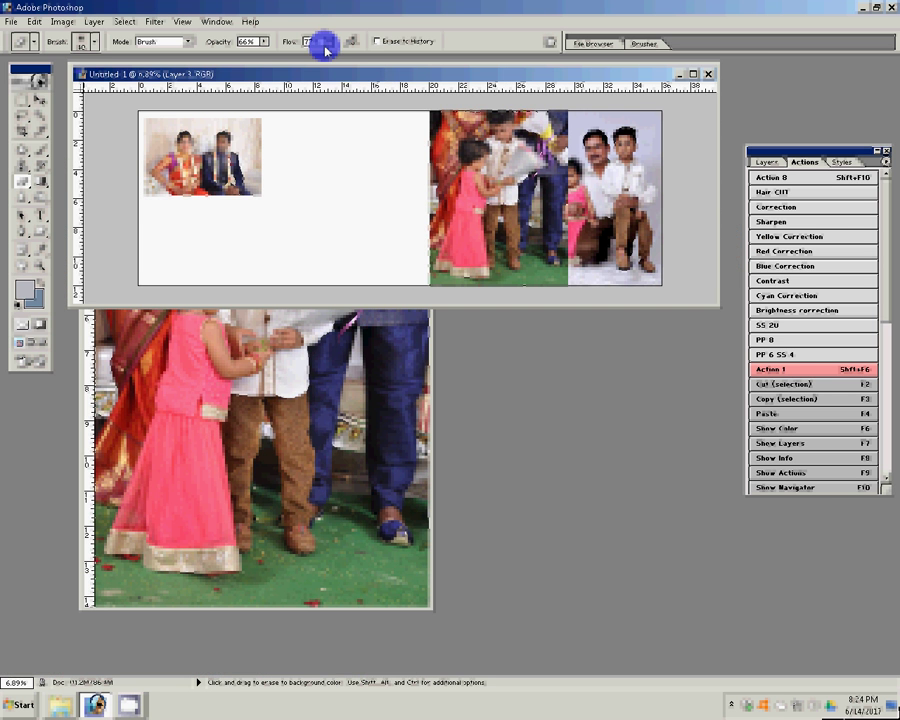
drag(265, 41, 325, 53)
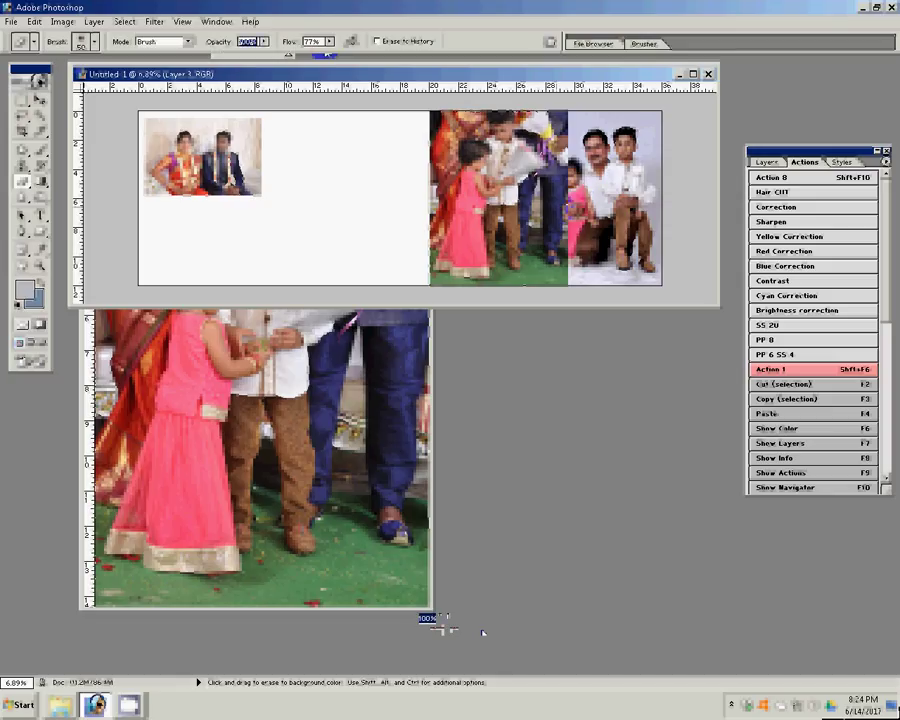
key(Return)
key(bracketright)
key(bracketright)
key(bracketright)
key(bracketright)
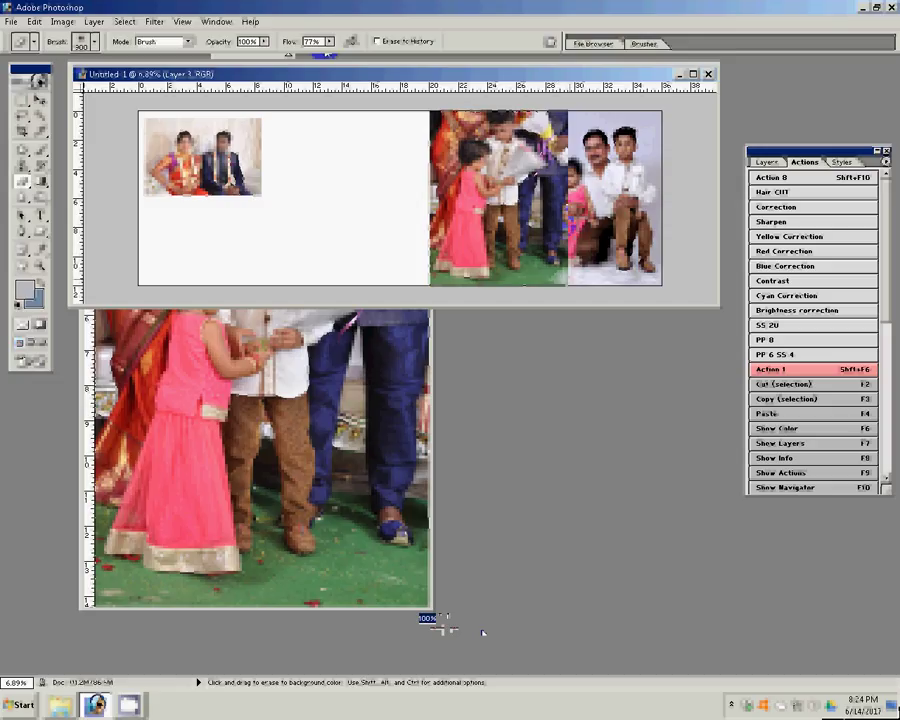
drag(563, 117, 558, 278)
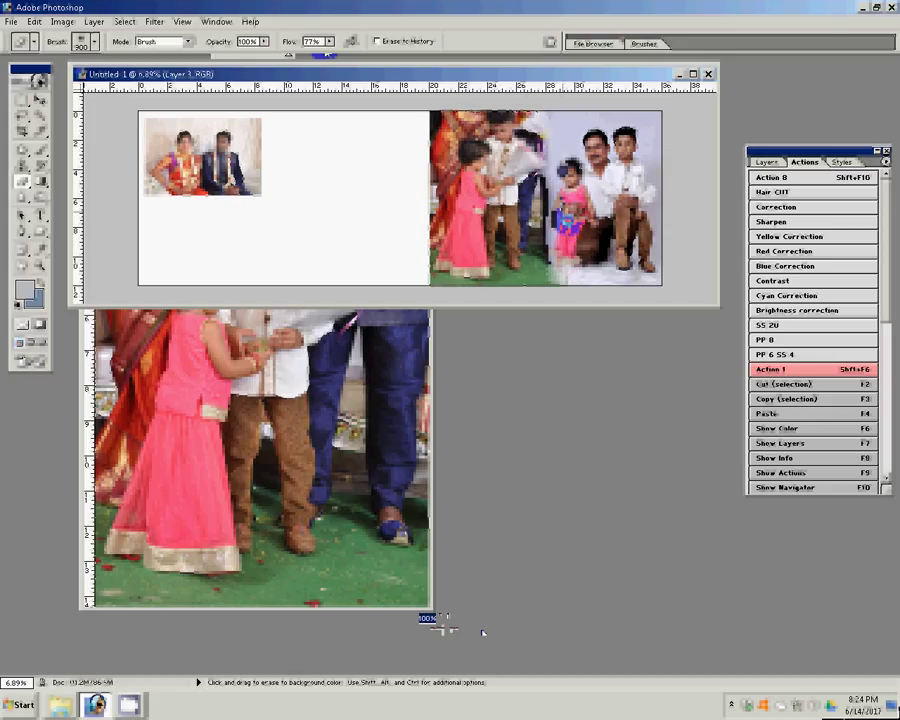
drag(565, 215, 571, 271)
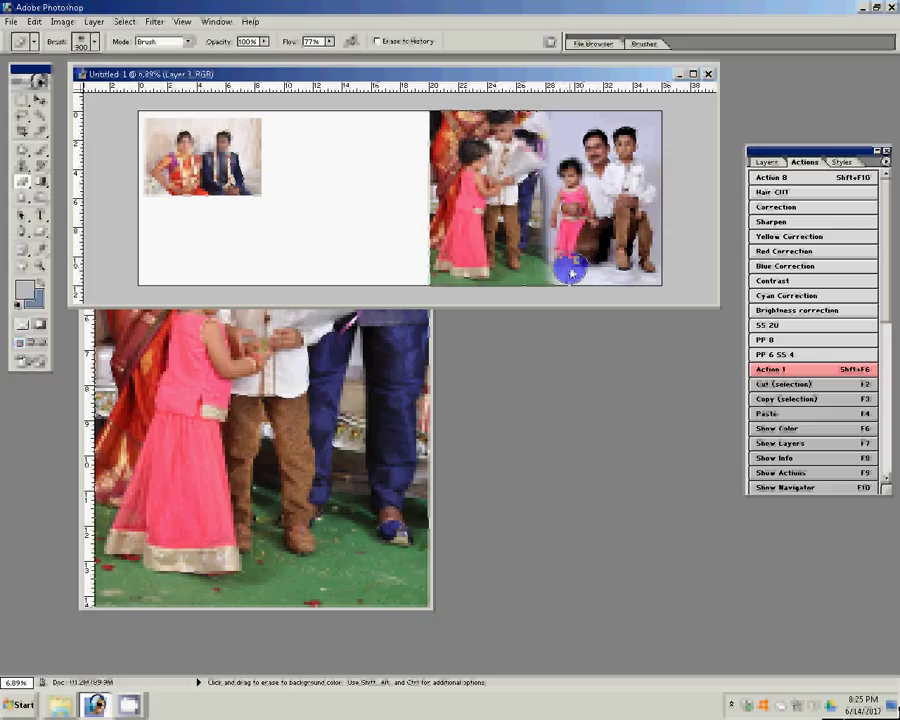
key(shift+e)
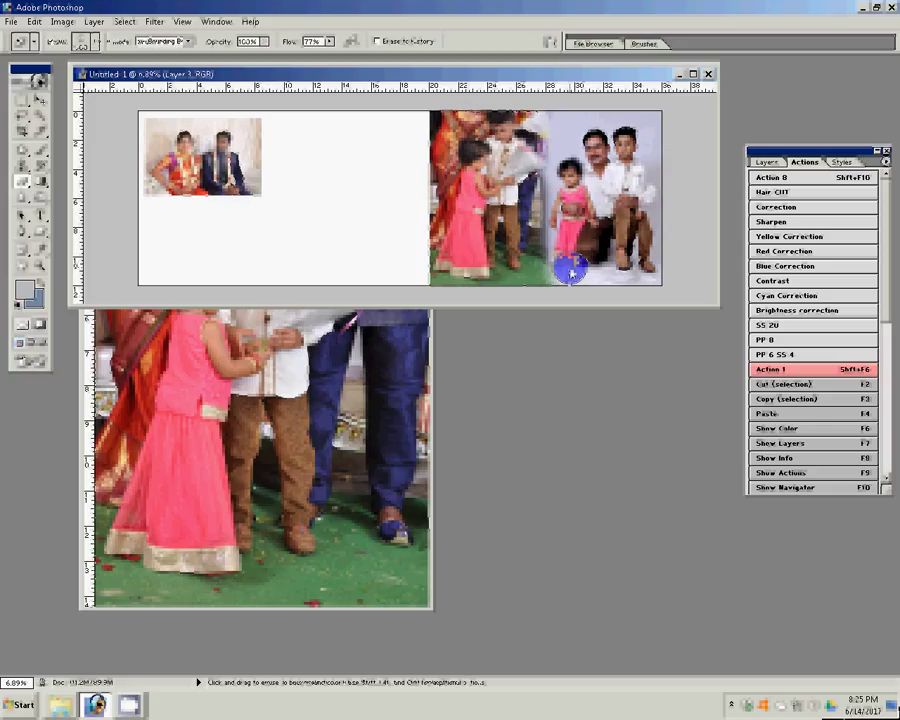
key(v)
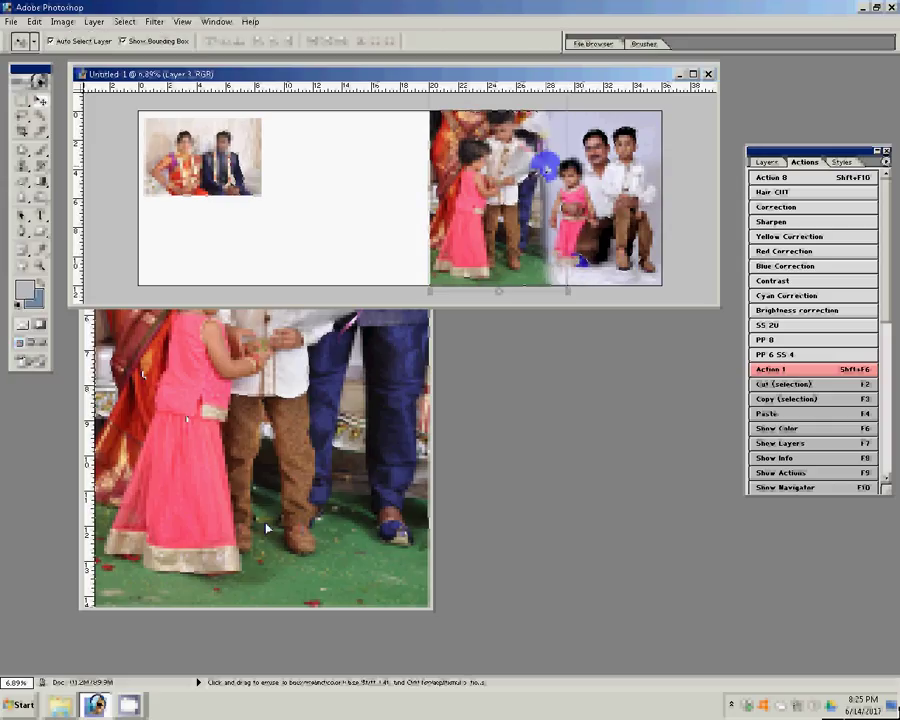
- Drag a guide to the spread's centre and align the kids photo's left edge to it
click(187, 372)
click(418, 86)
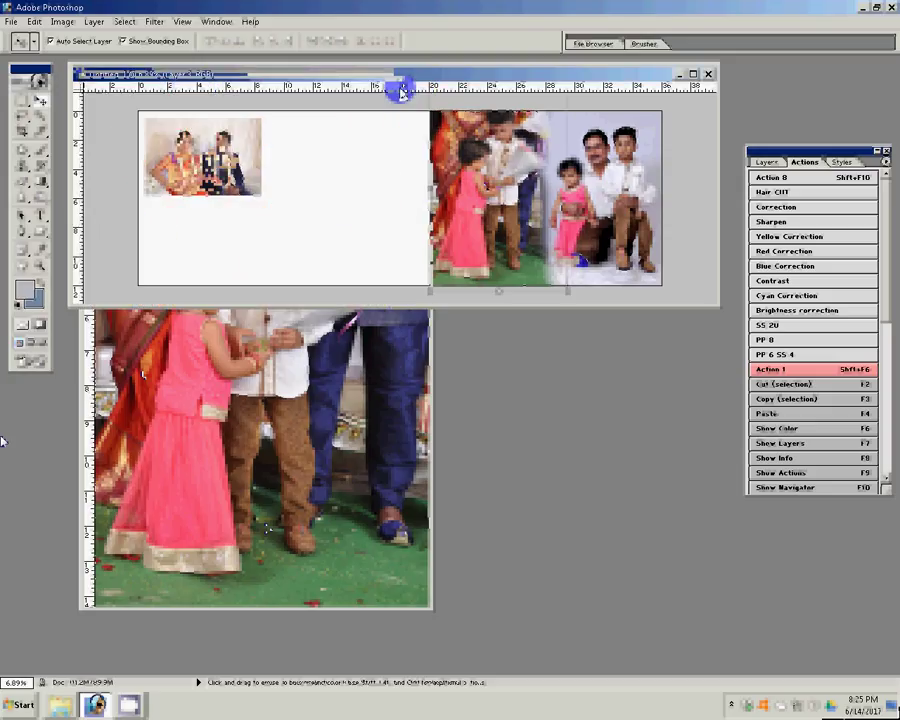
drag(401, 90, 400, 112)
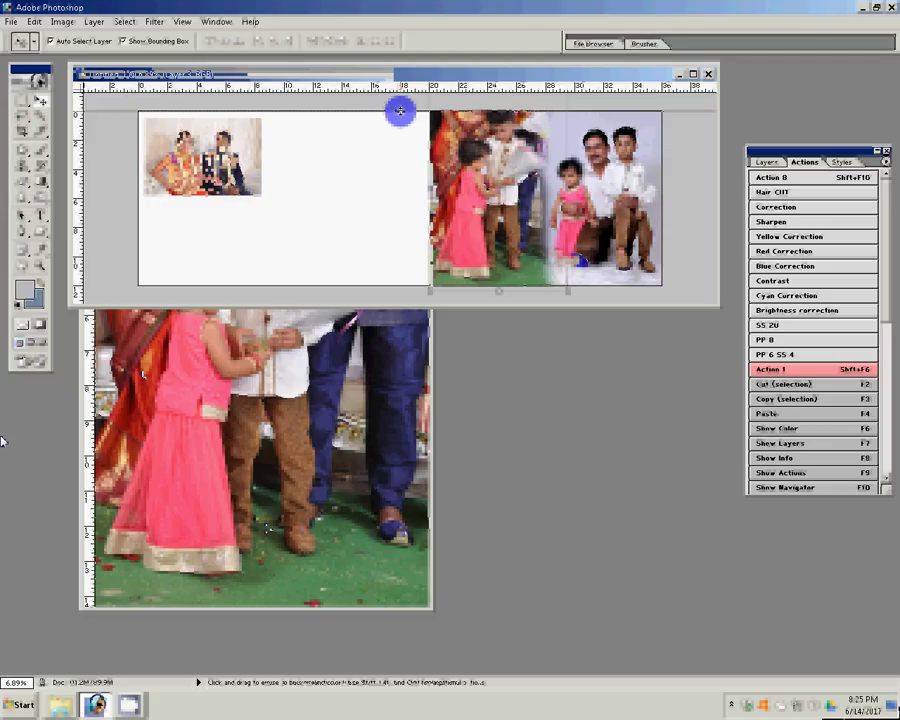
drag(621, 190, 593, 191)
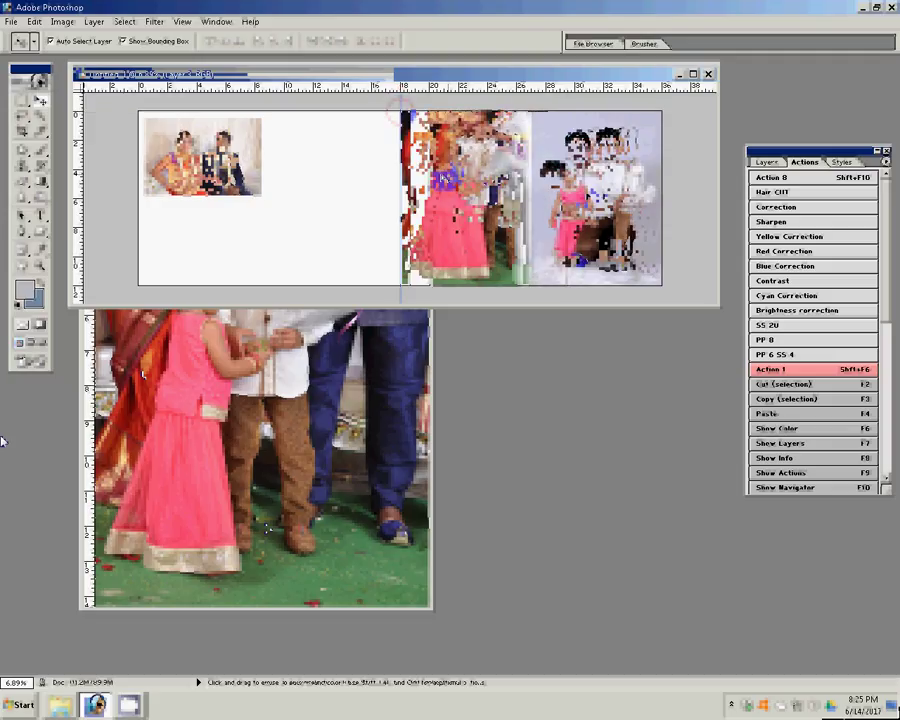
drag(604, 190, 590, 190)
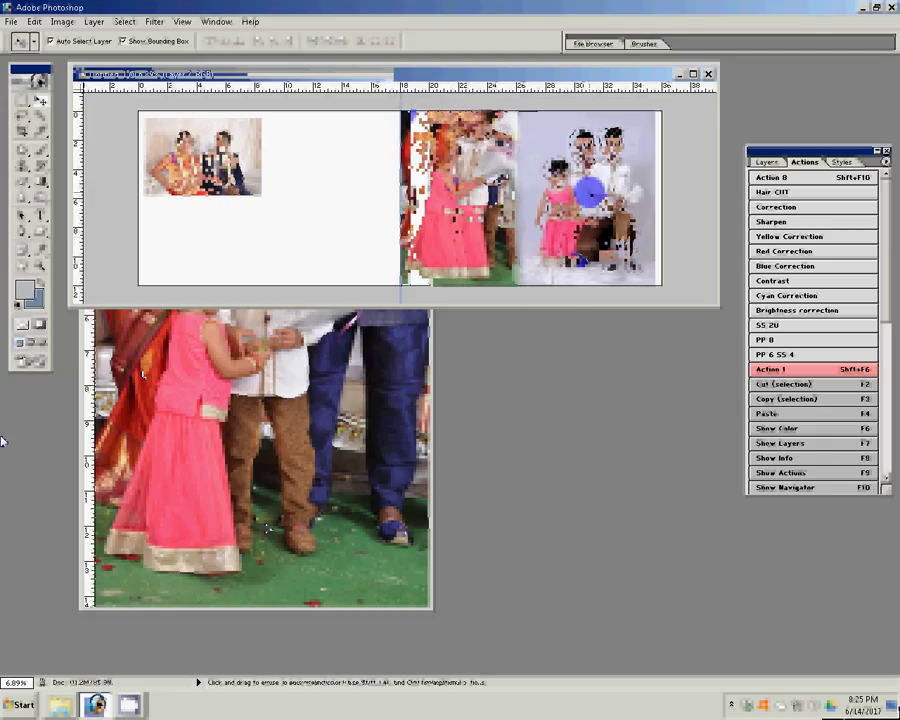
click(397, 238)
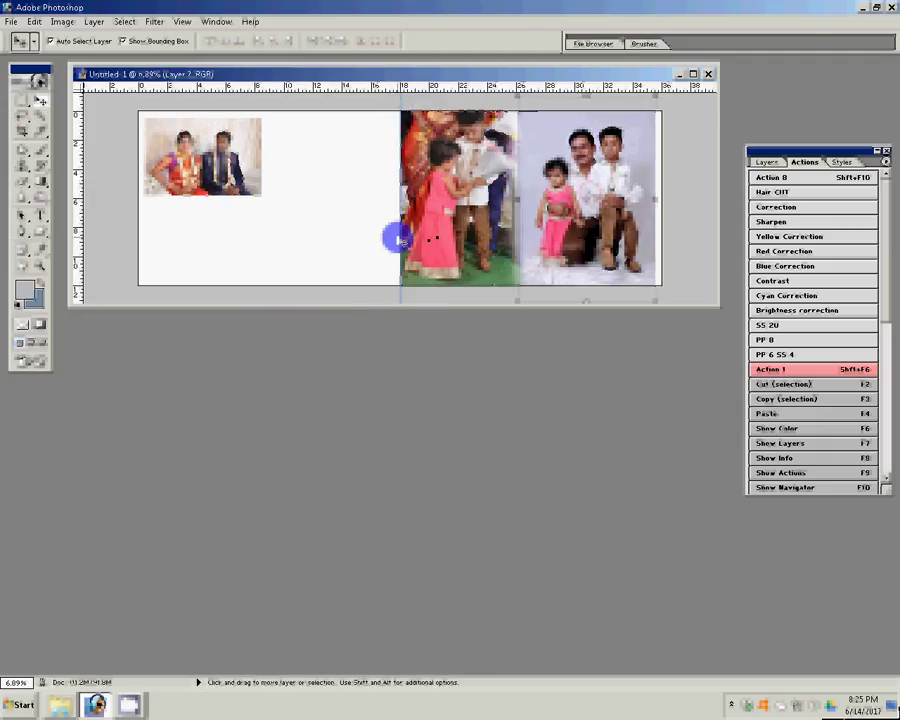
drag(397, 238, 425, 238)
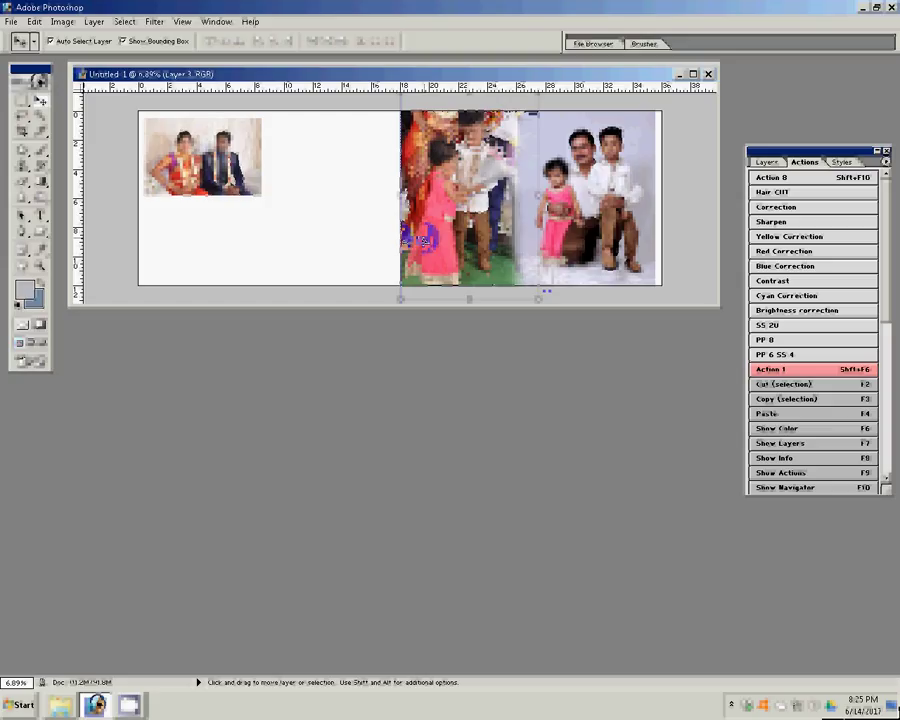
- Scale the studio family photo to 112.2%, commit it, and switch to the Almost finalised folder
click(655, 93)
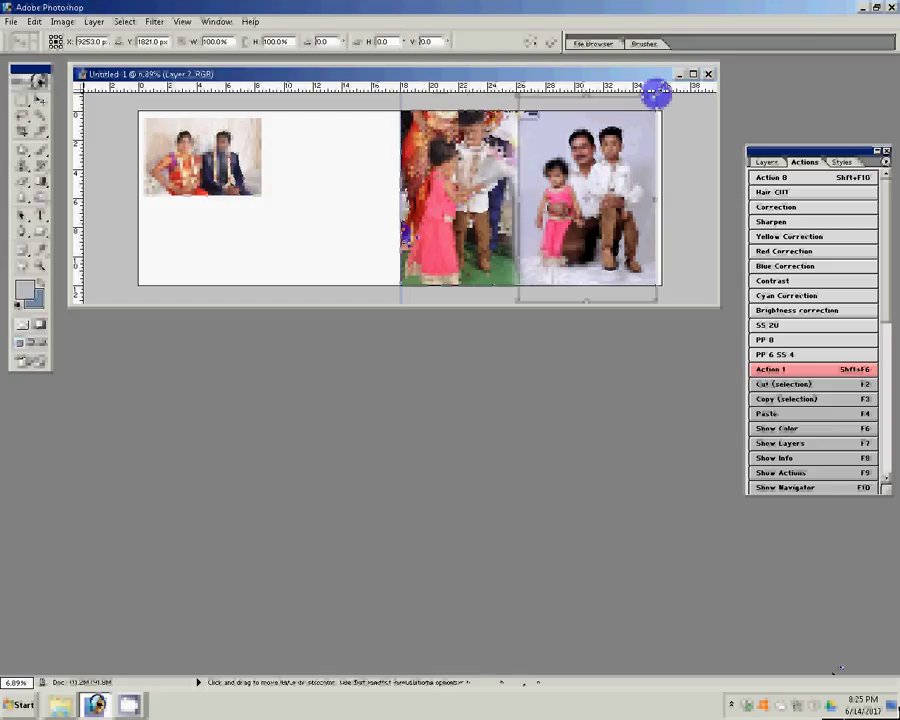
drag(655, 93, 657, 95)
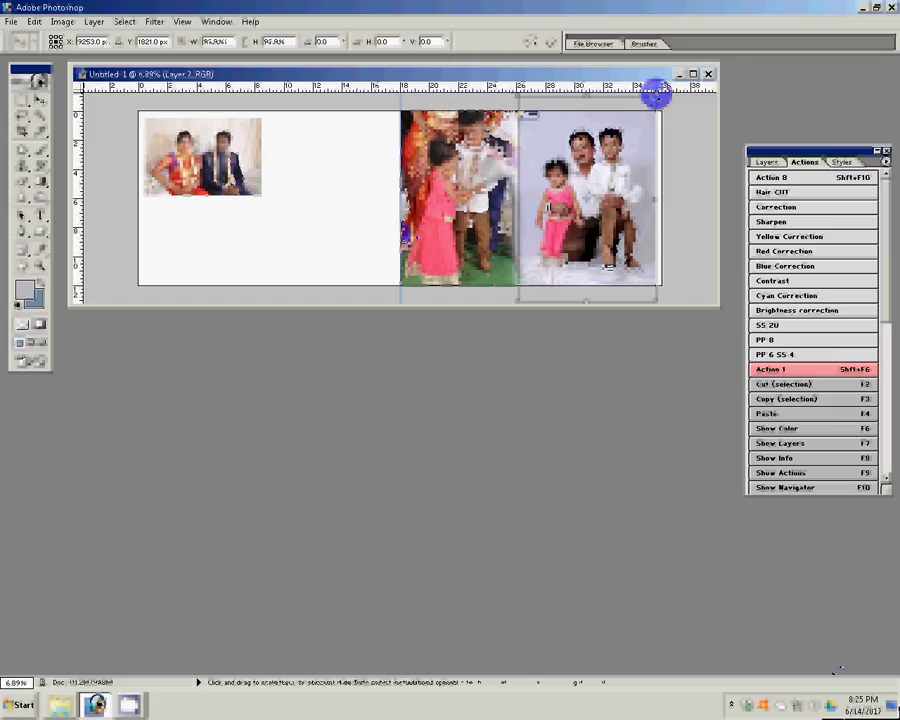
drag(657, 95, 676, 92)
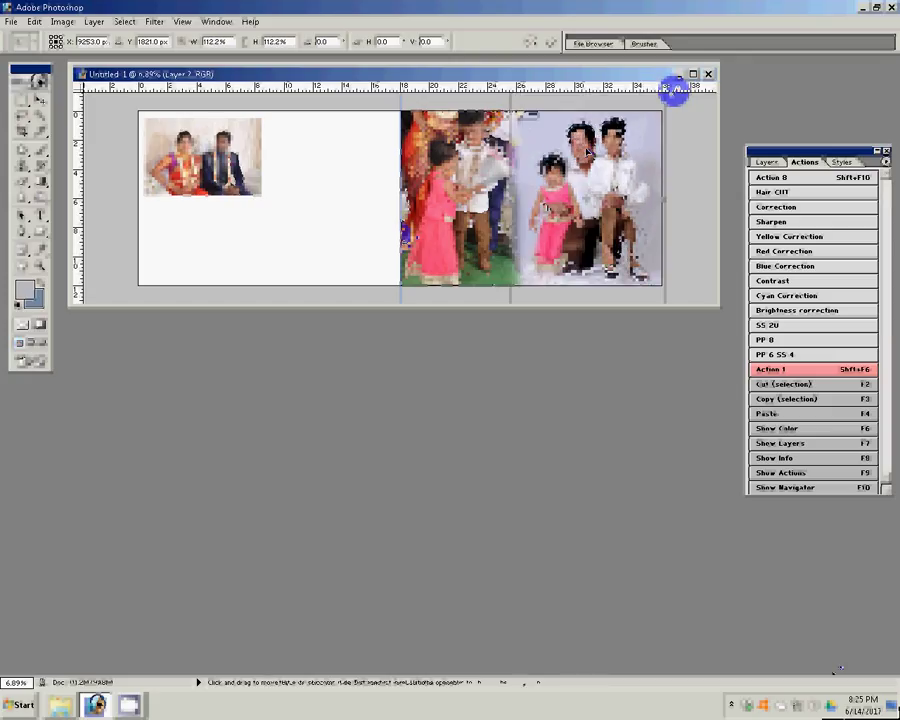
key(Return)
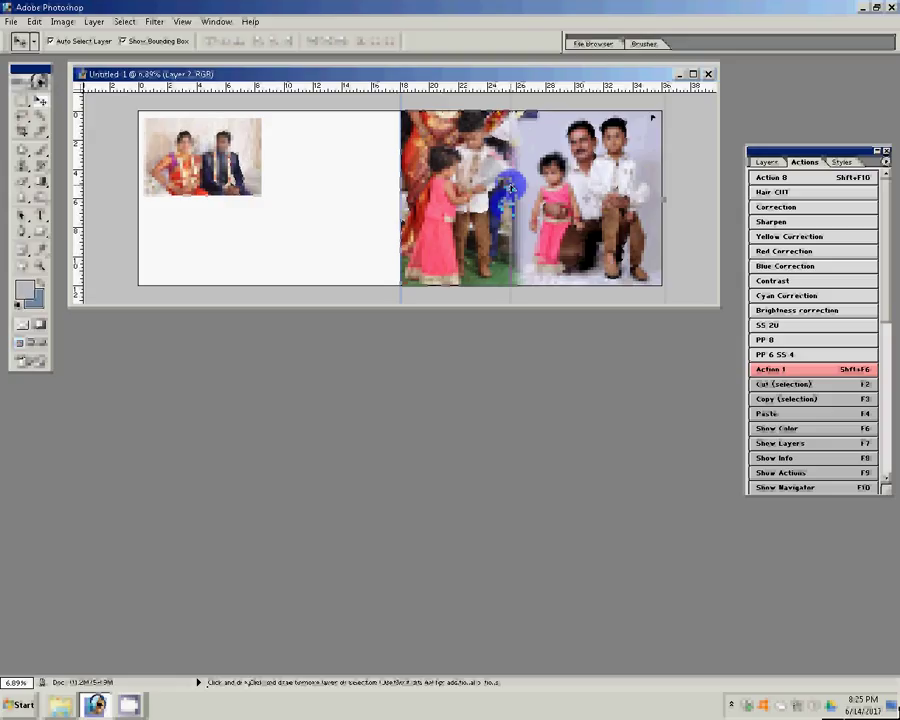
key(alt+Tab)
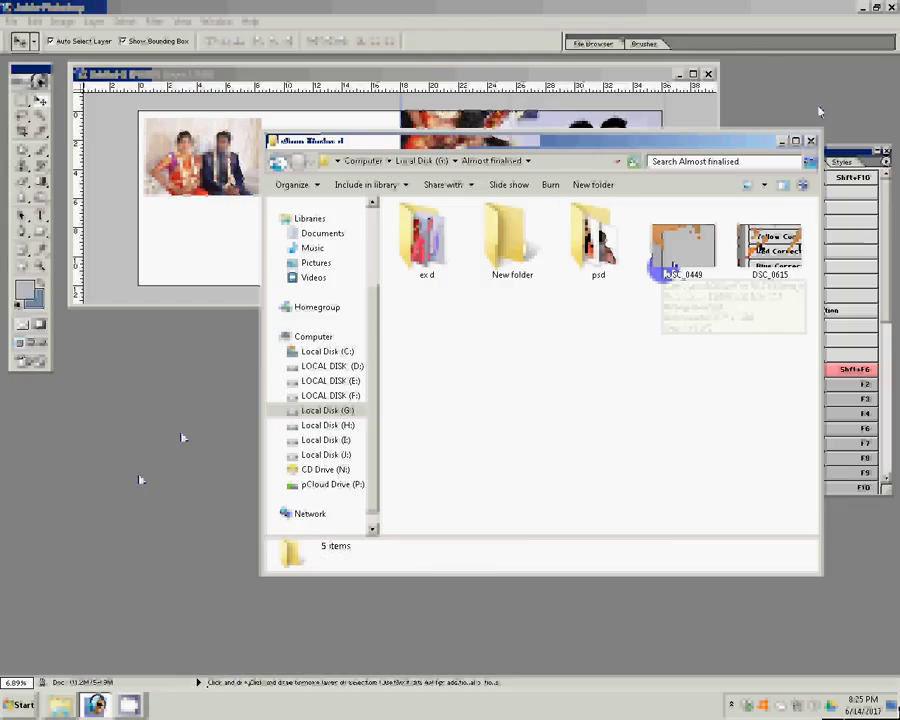
- Shift the couple photo down-right on the left page, then open bride photo DSC_0449 from Explorer
click(185, 160)
drag(185, 160, 322, 242)
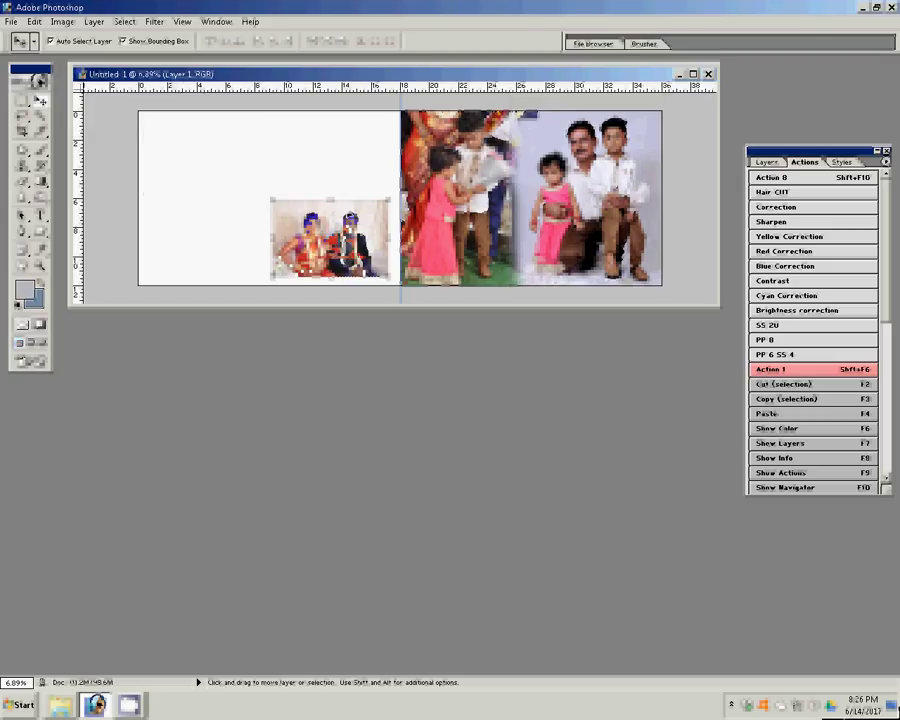
key(alt+Tab)
click(665, 212)
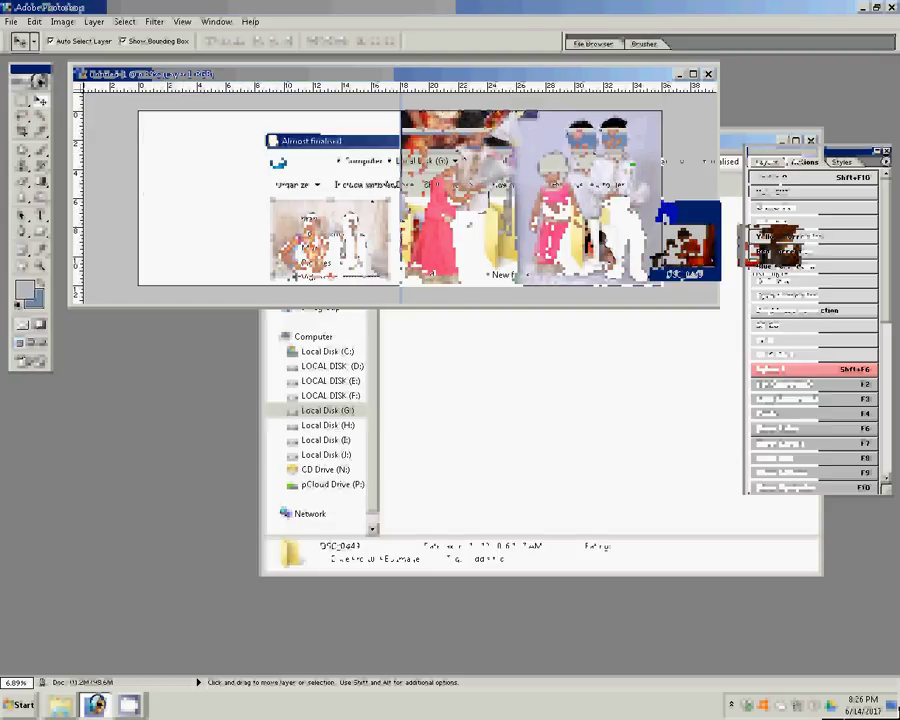
drag(665, 212, 141, 466)
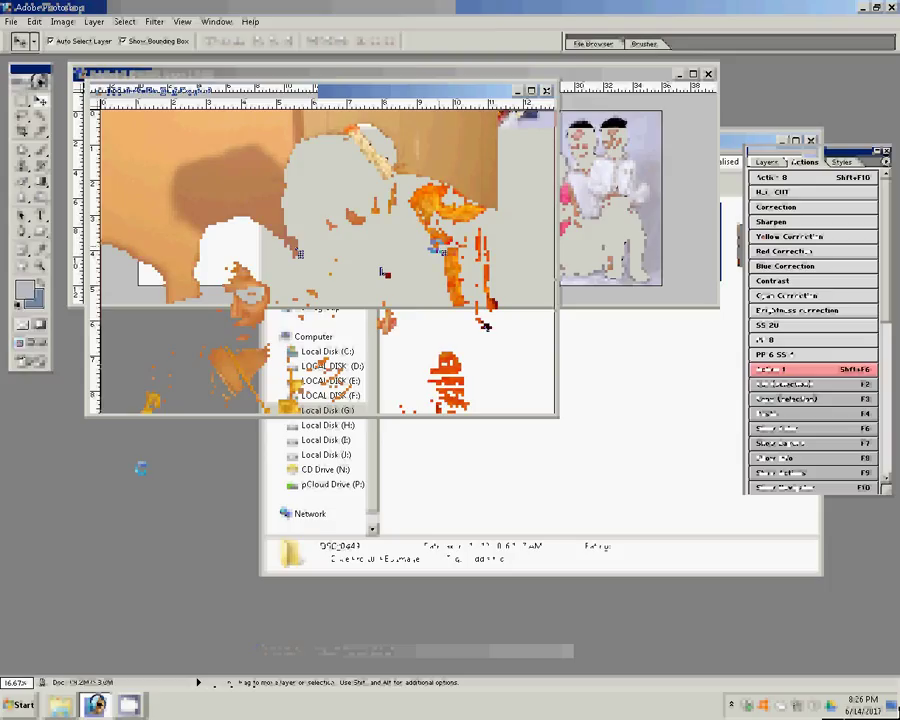
- Apply a Color Balance shift of +29 toward blue to the bride photo's midtones
key(ctrl+b)
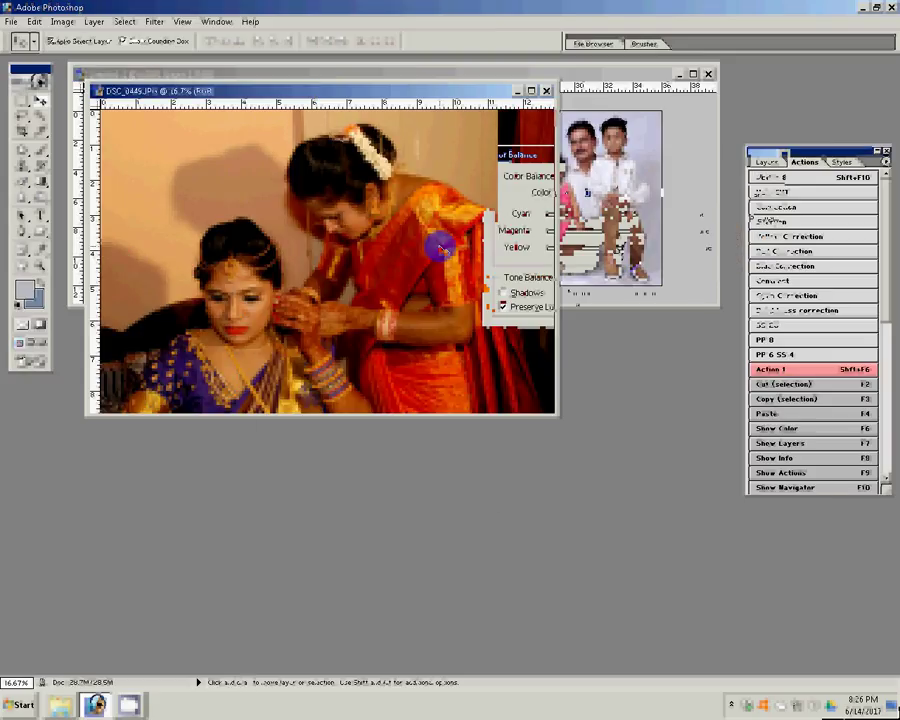
drag(626, 252, 649, 252)
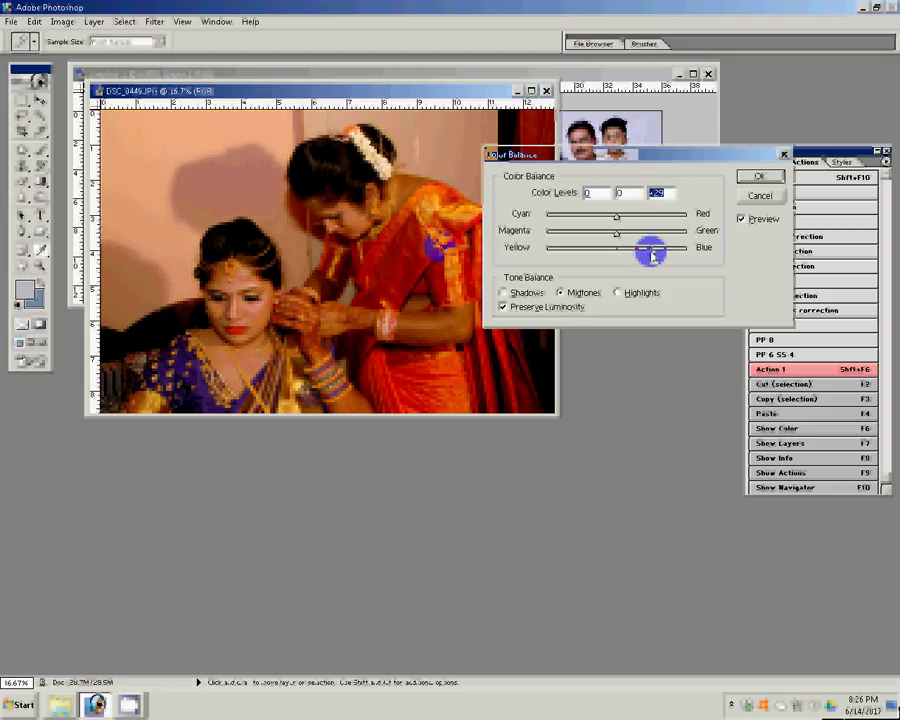
key(Return)
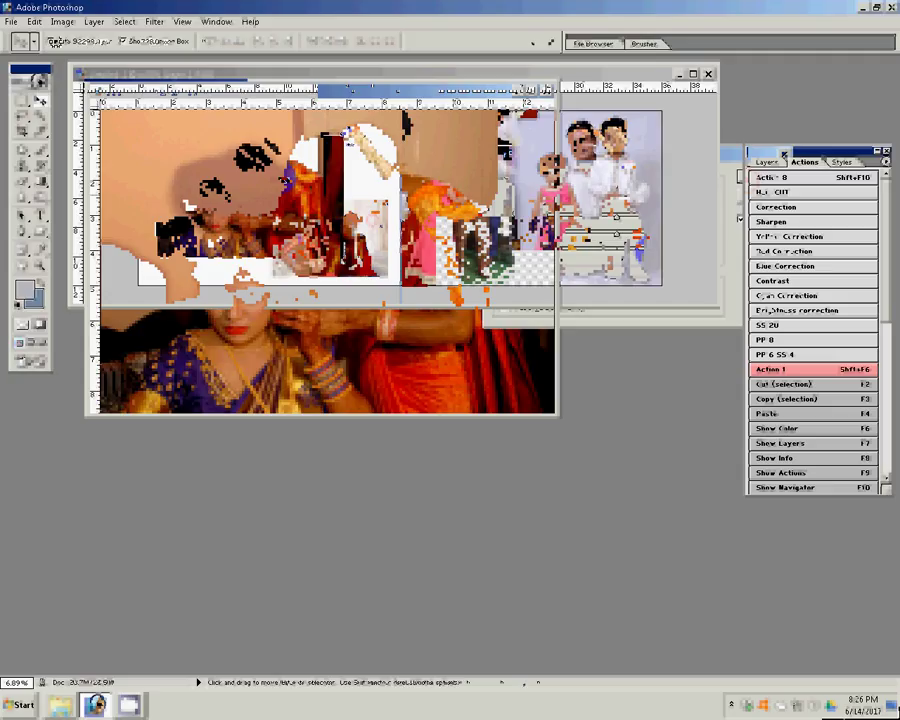
- Enlarge the bride photo to about 146% so it reaches the centre fold
key(ctrl+t)
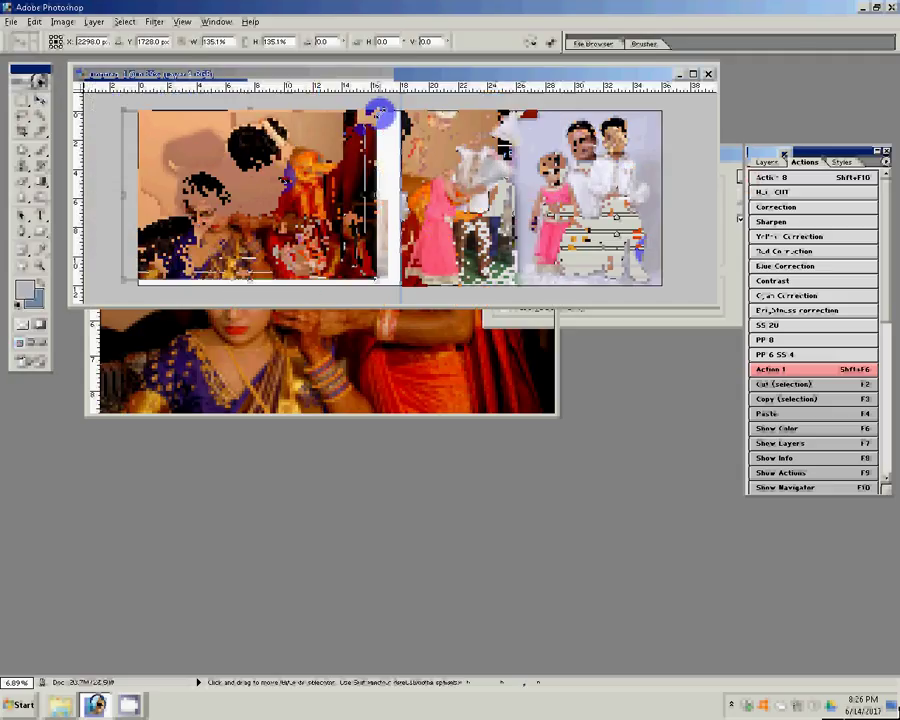
drag(379, 113, 389, 106)
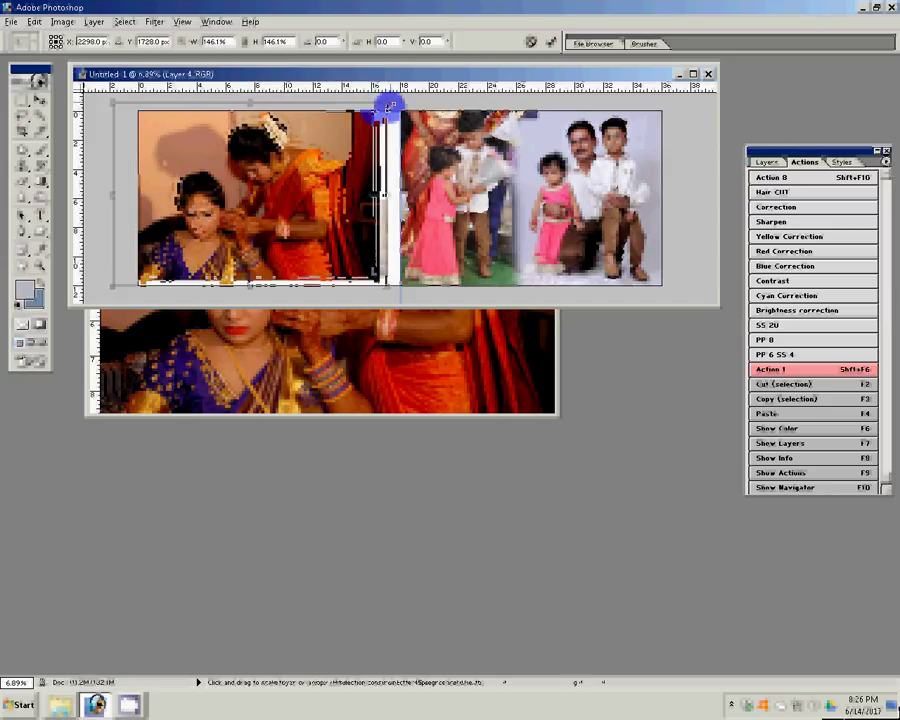
key(Return)
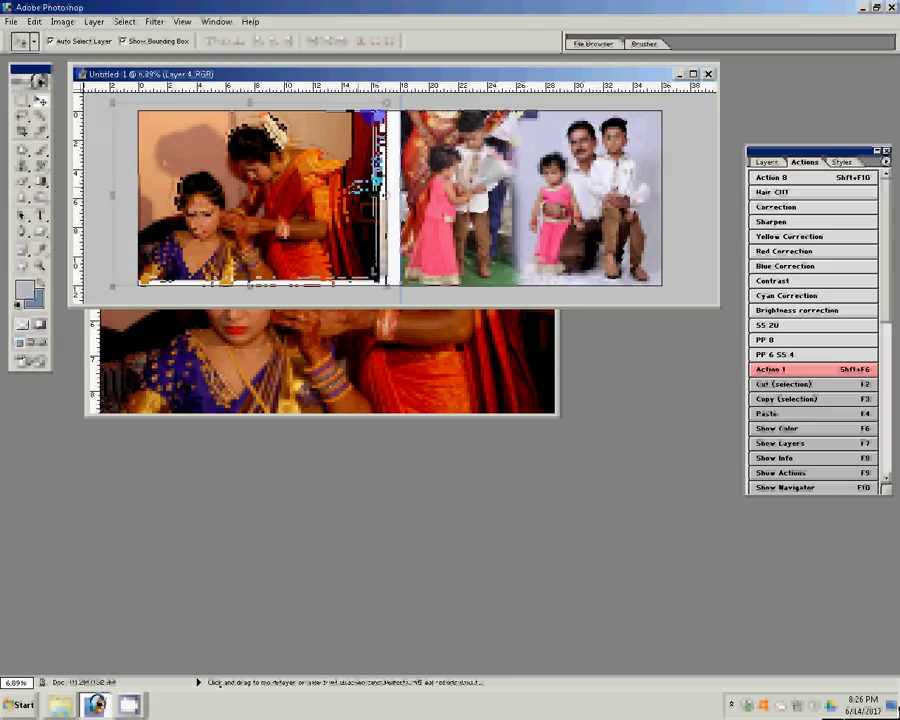
- Nudge the bride photo to the centre, then paste the couple photo scaled to 51.9% and tilted -27°
drag(240, 131, 265, 131)
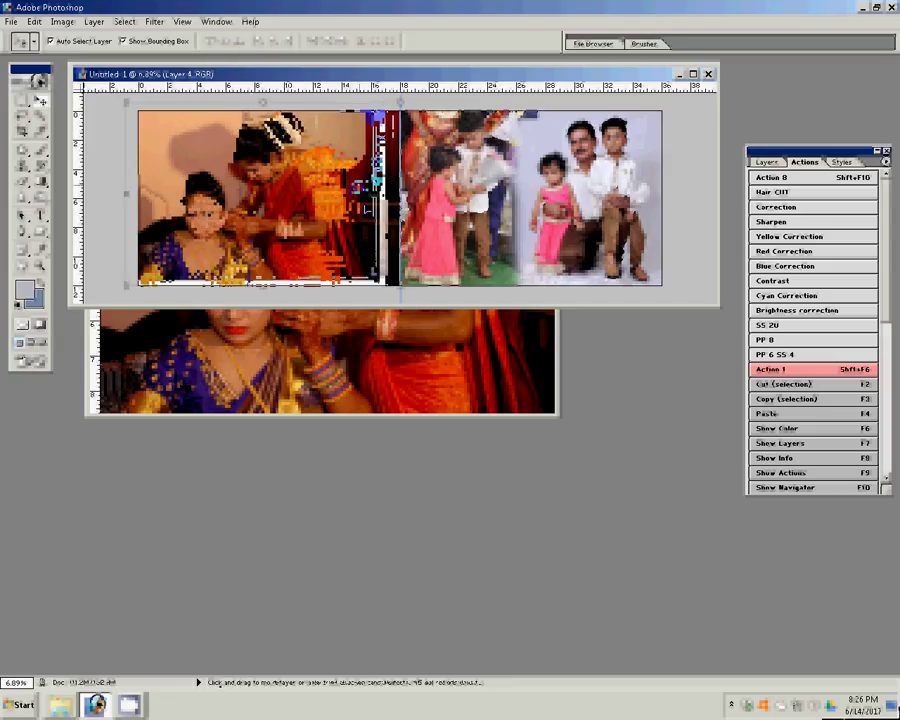
key(ctrl+v)
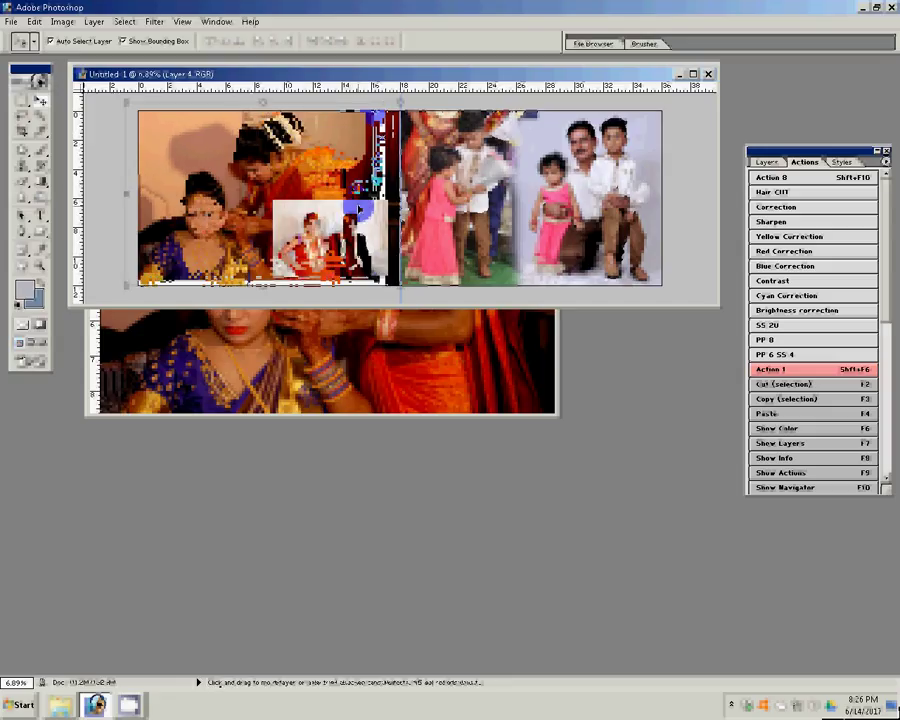
key(ctrl+t)
mouse_move(380, 198)
mouse_down()
mouse_move(372, 212)
mouse_move(365, 178)
mouse_up()
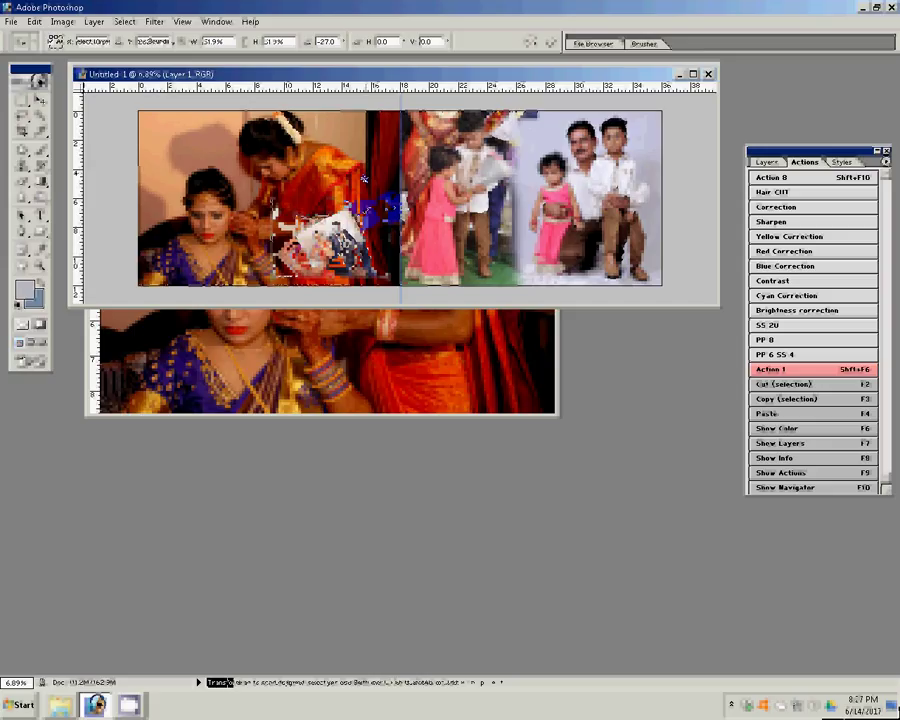
key(Return)
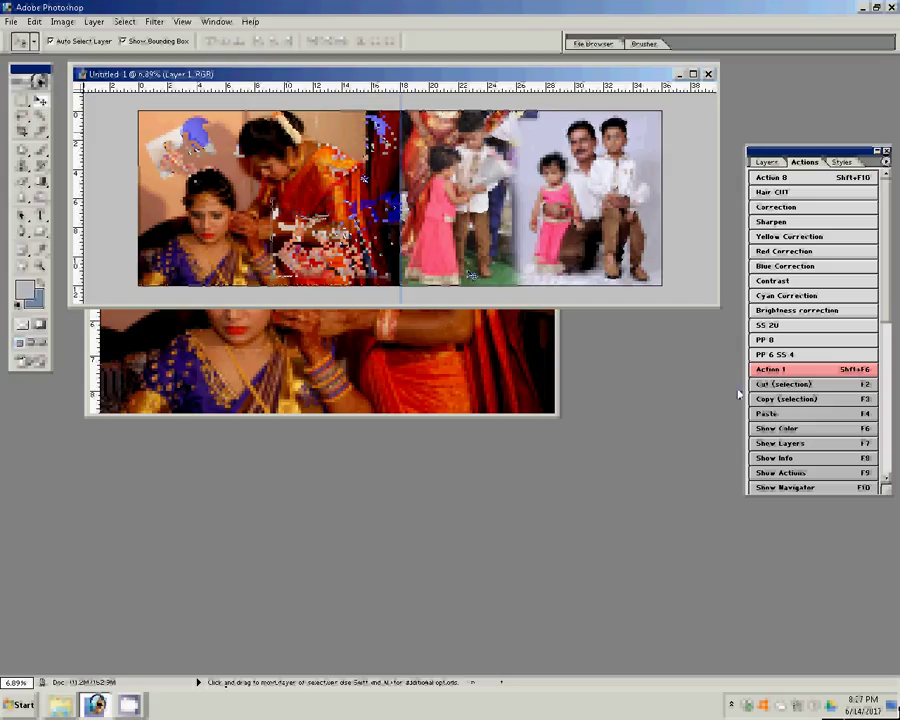
- Add a 22 px green outside Stroke layer style to the tilted couple photo
key(F7)
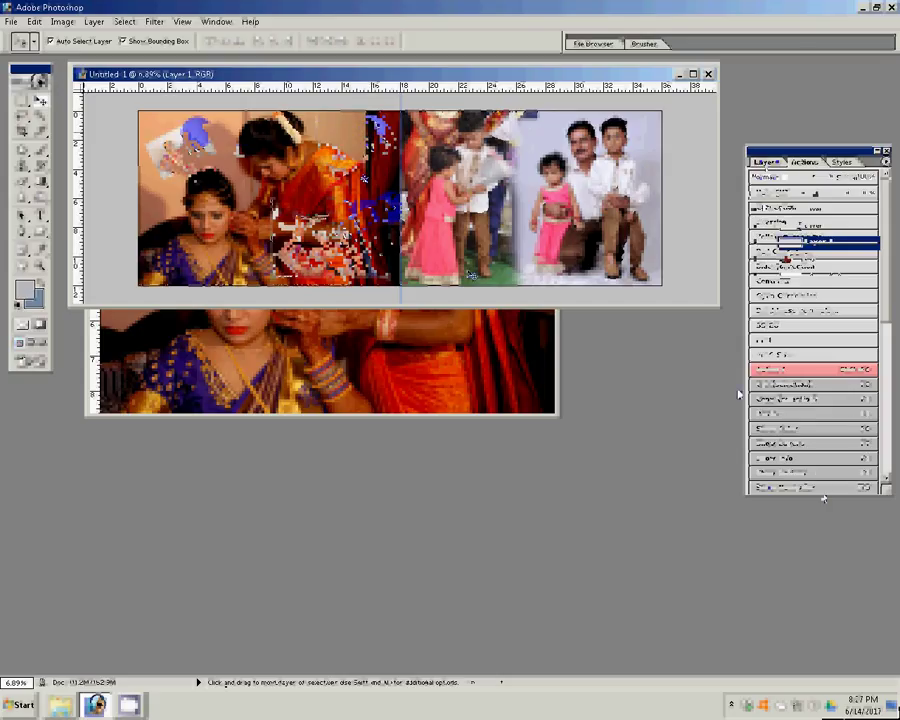
click(772, 490)
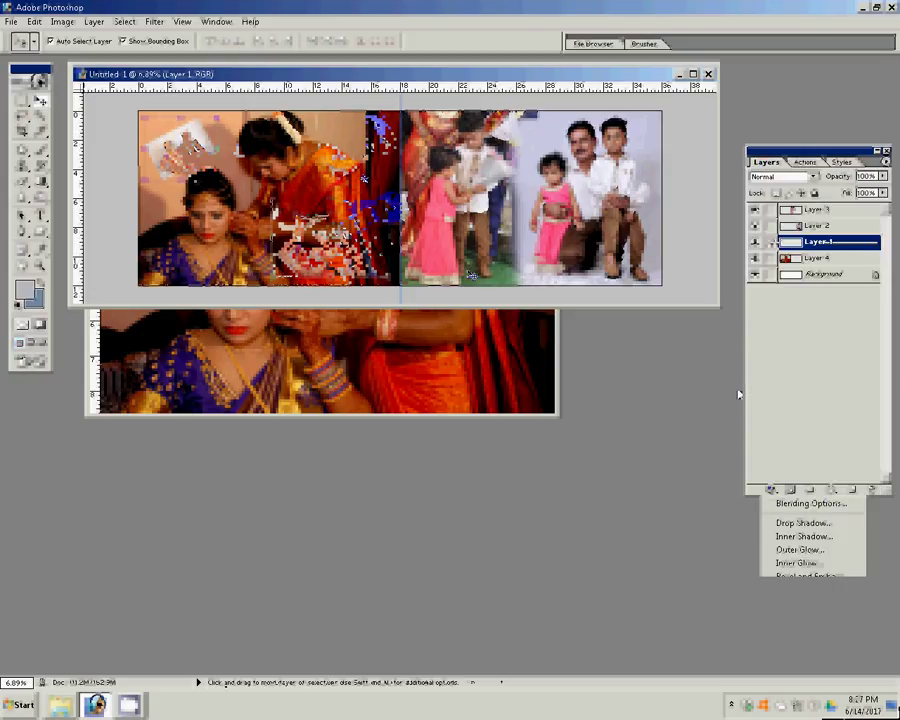
click(790, 644)
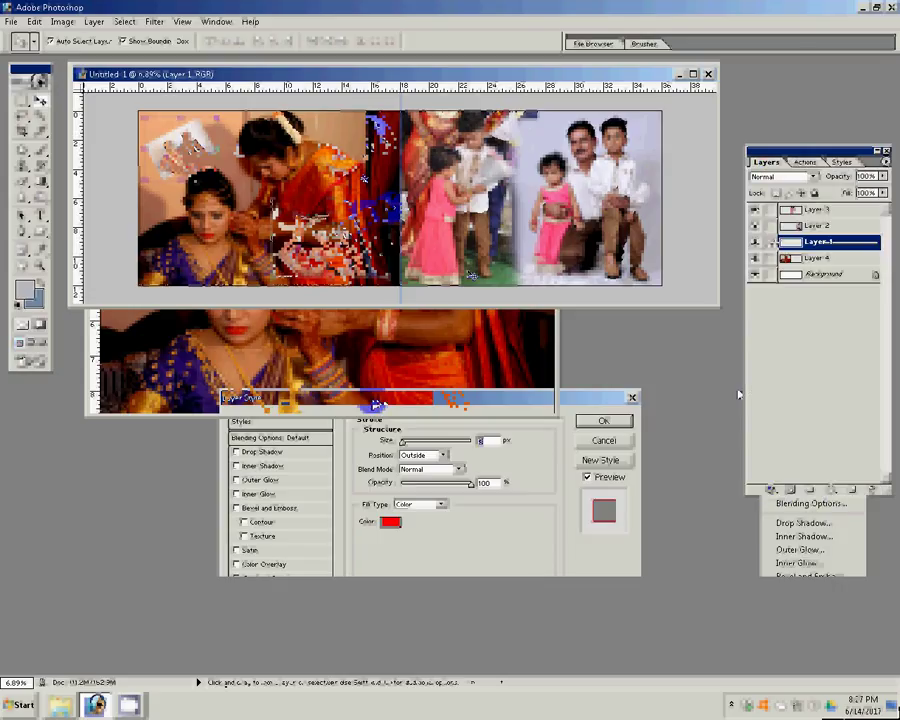
text(13)
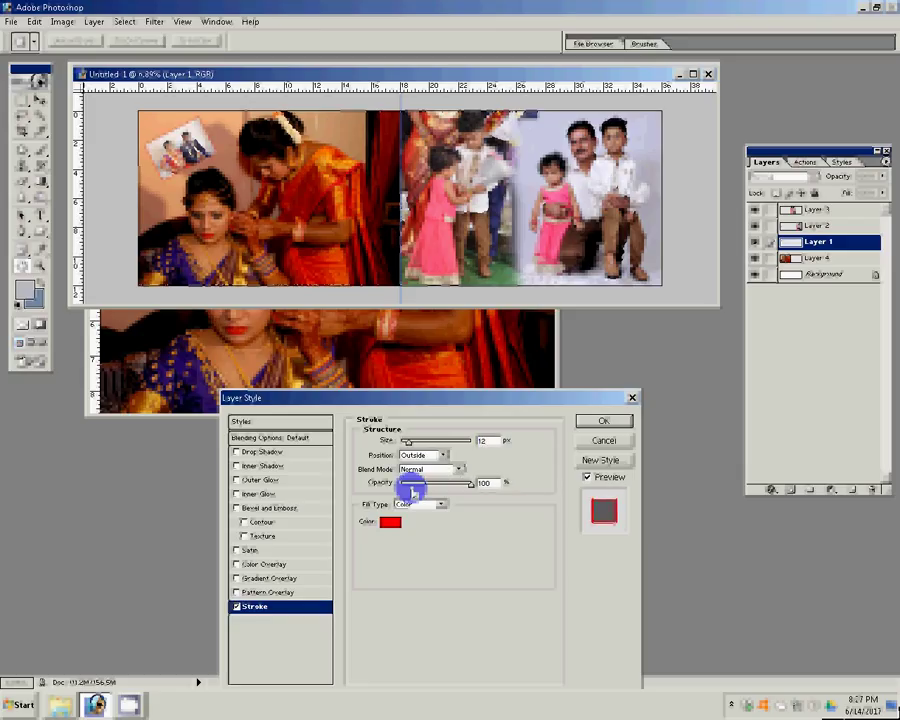
click(390, 521)
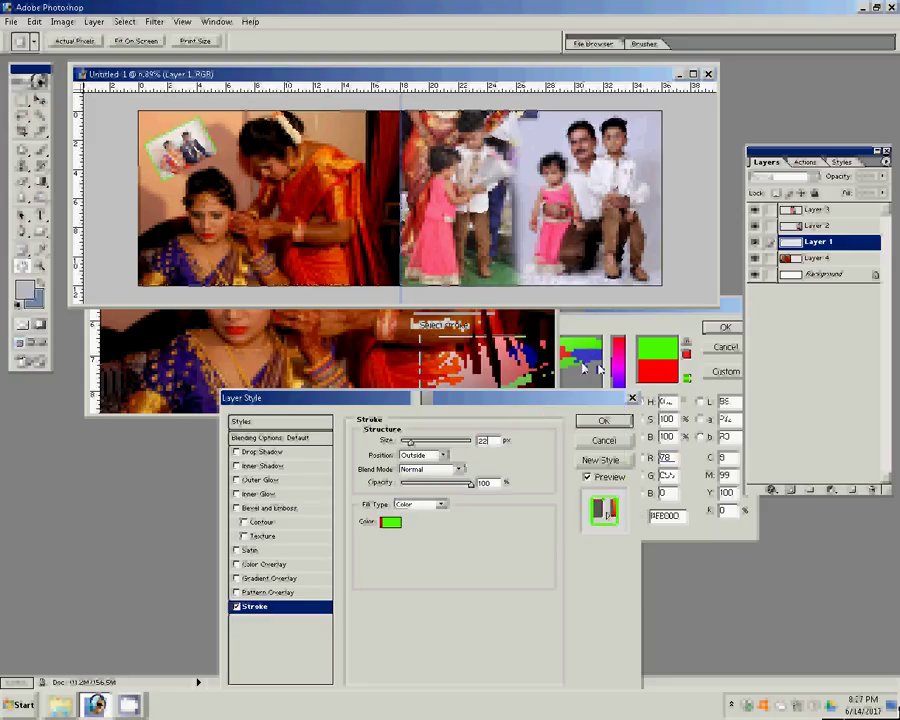
click(608, 421)
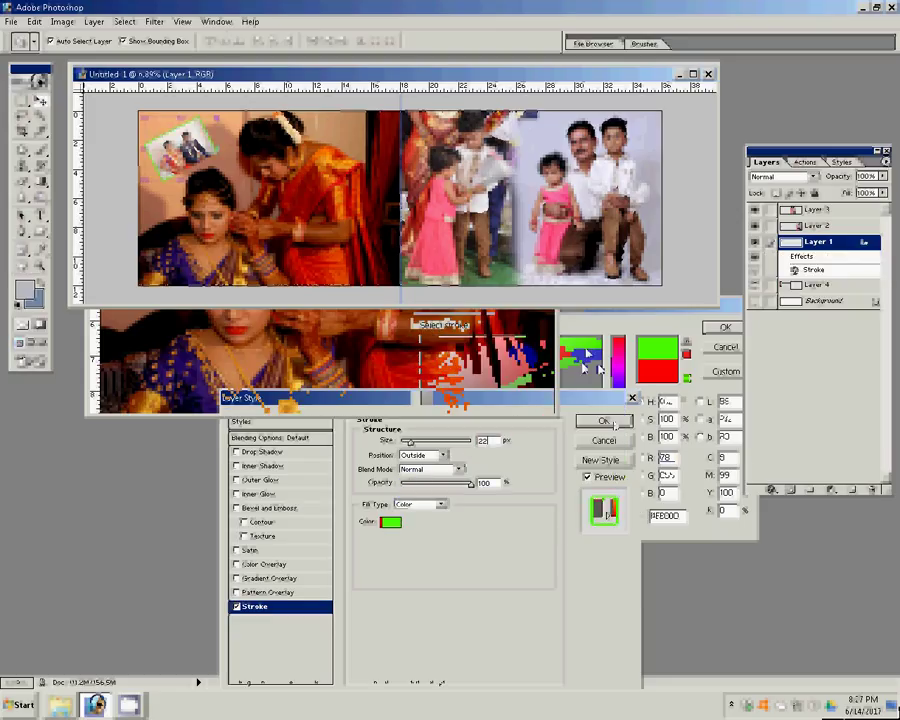
click(331, 206)
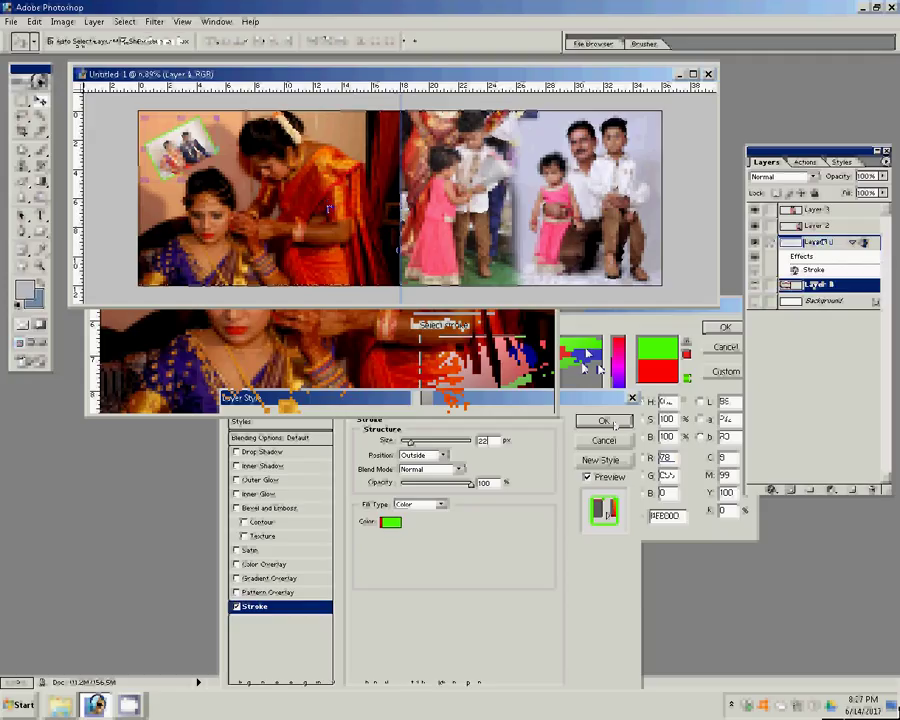
- Erase the centre seam on Layers 4 and 3 with a 500 px eraser, and clear the overlay off the boy's shirt
key(e)
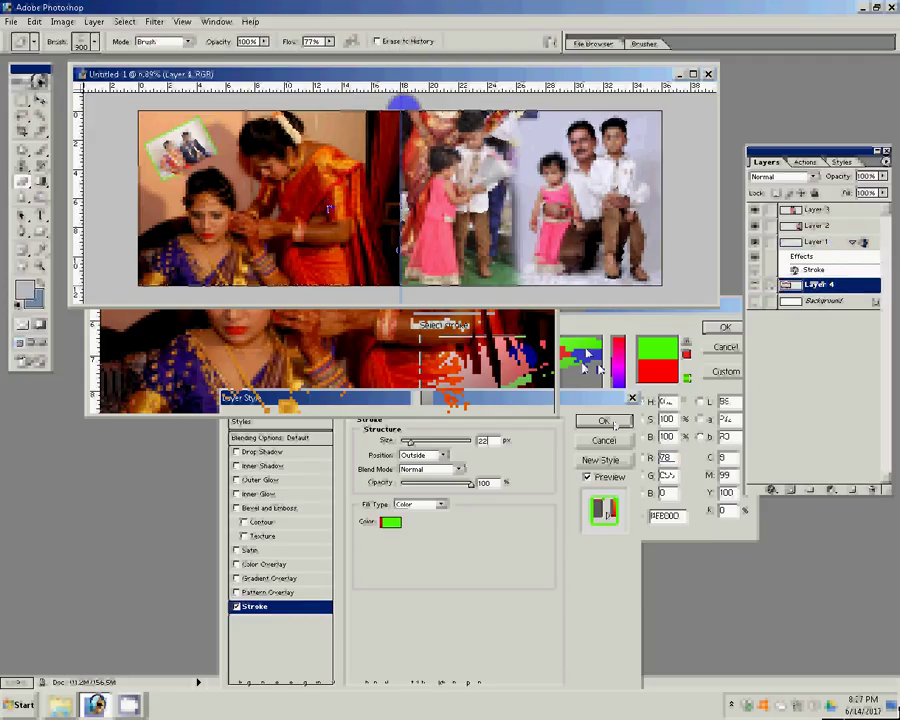
drag(403, 102, 393, 285)
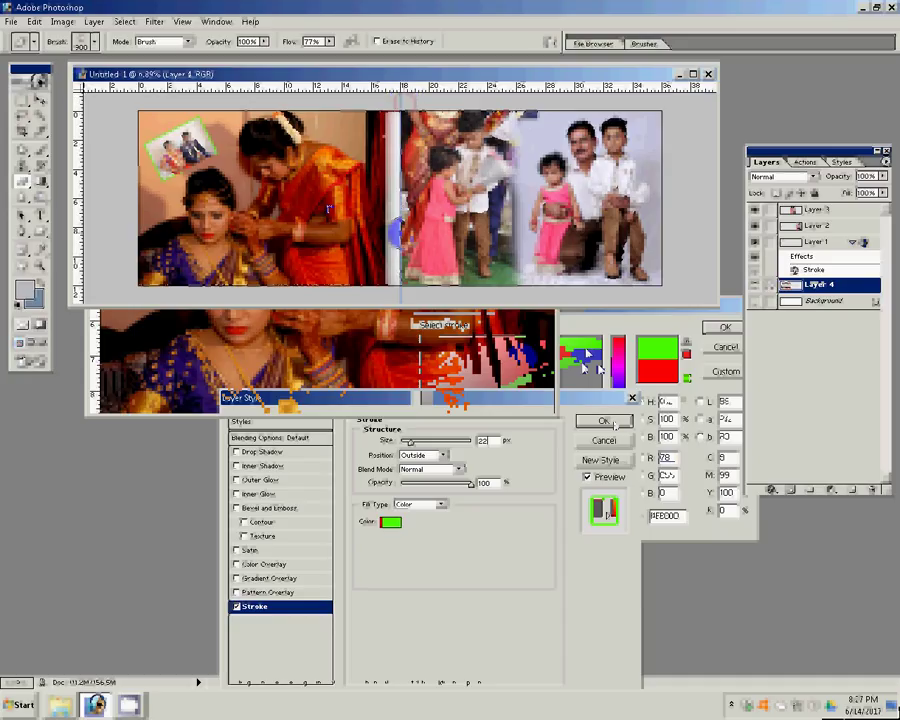
click(604, 421)
click(818, 209)
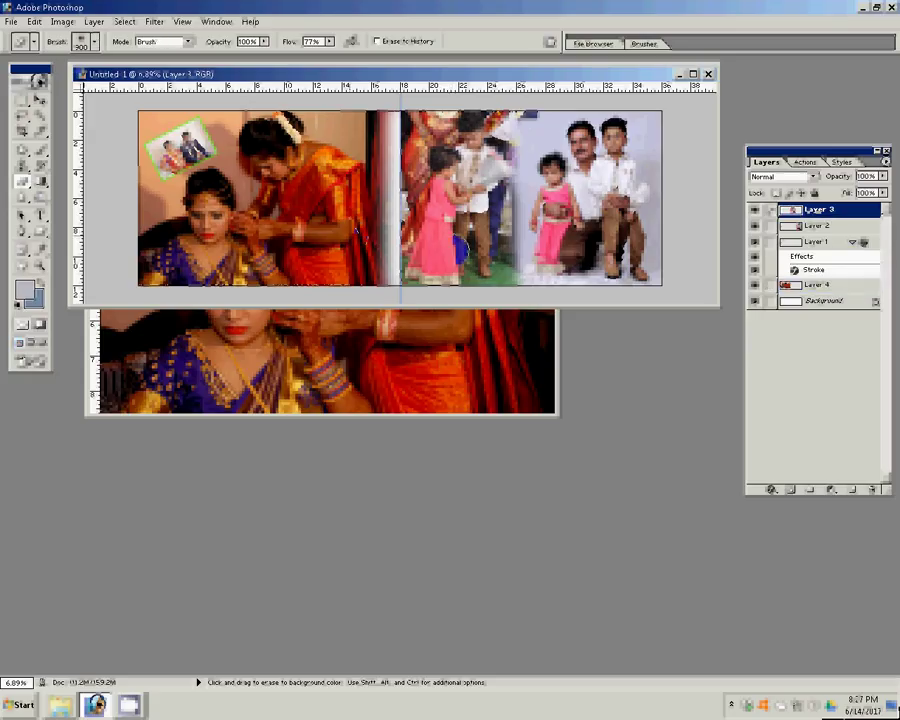
drag(396, 262, 397, 282)
key(bracketright)
key(bracketright)
drag(396, 273, 395, 98)
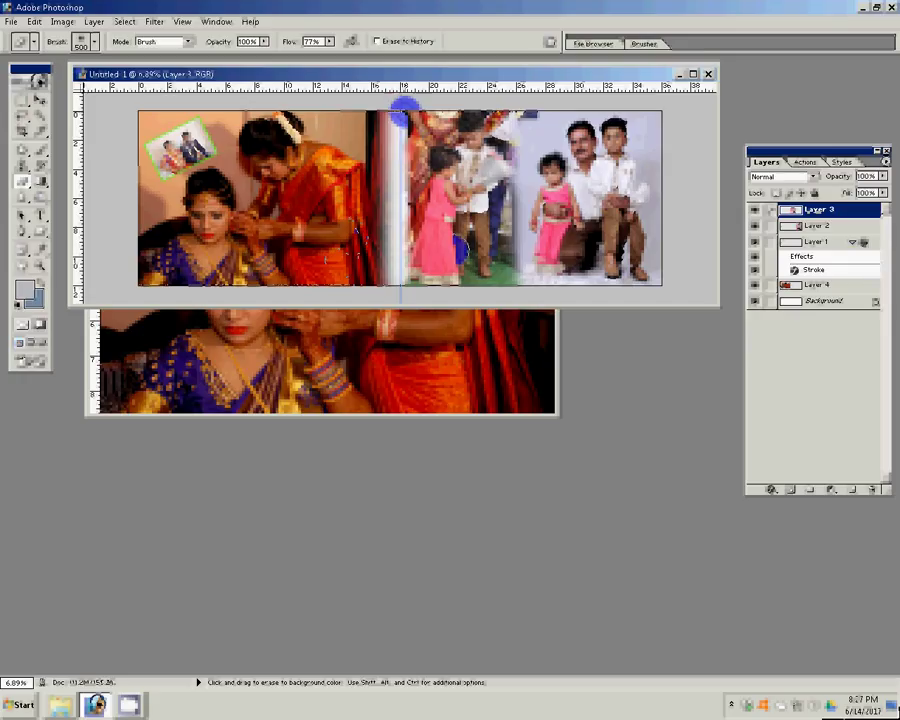
drag(402, 108, 475, 155)
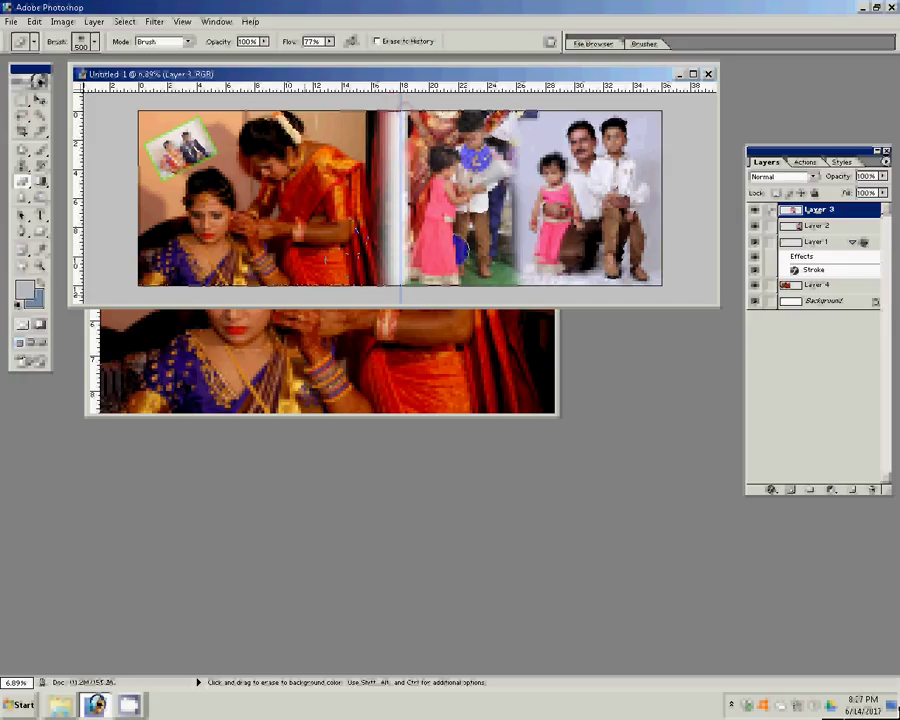
key(z)
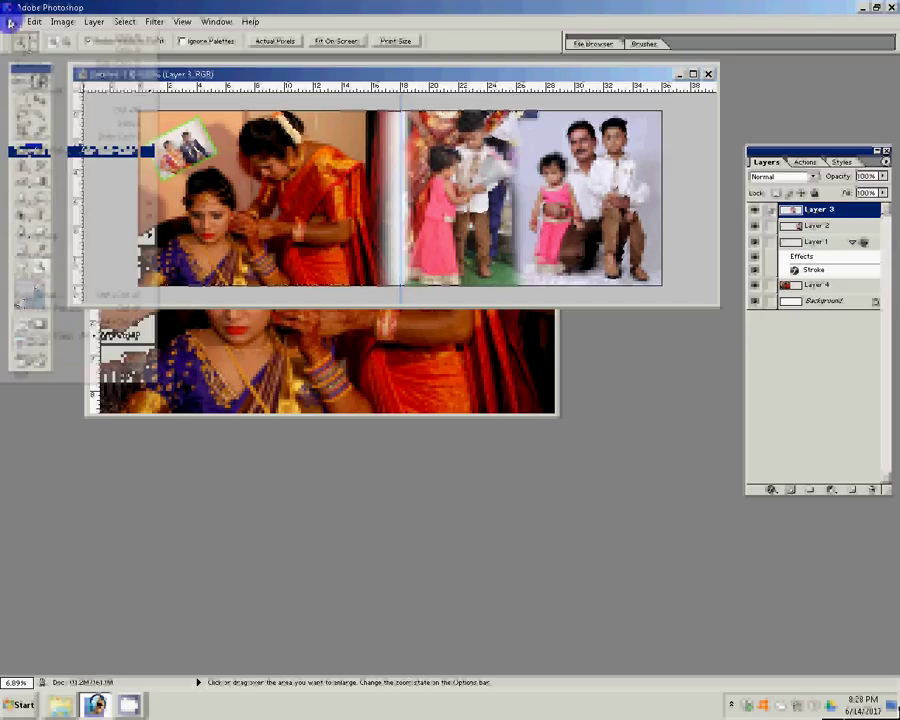
- In the Save As dialog, change the file format and browse up to the Local Disk (G:) drive
key(ctrl+s)
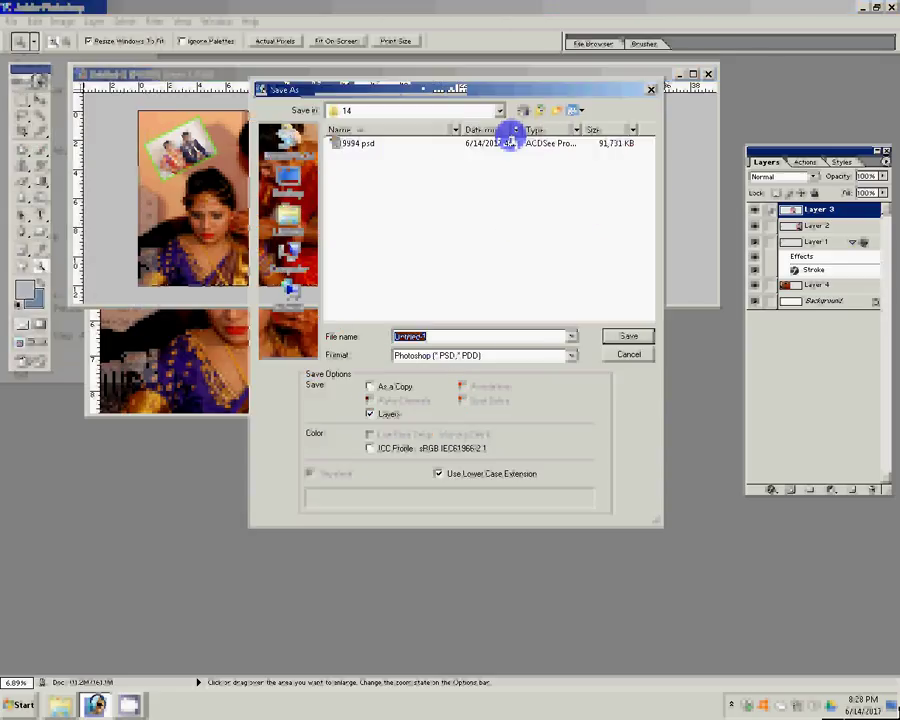
click(539, 113)
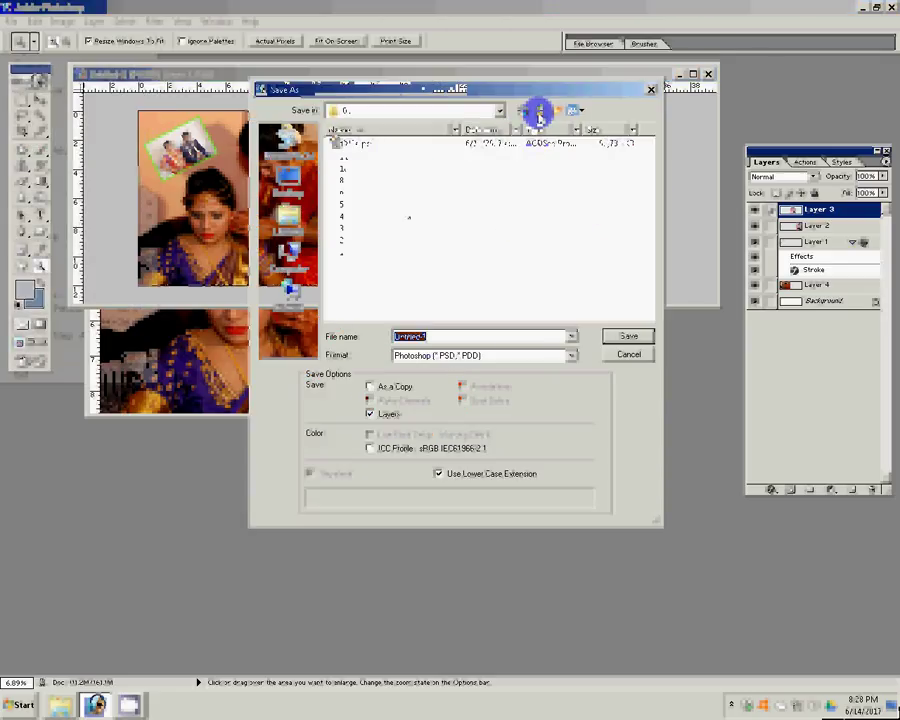
click(528, 111)
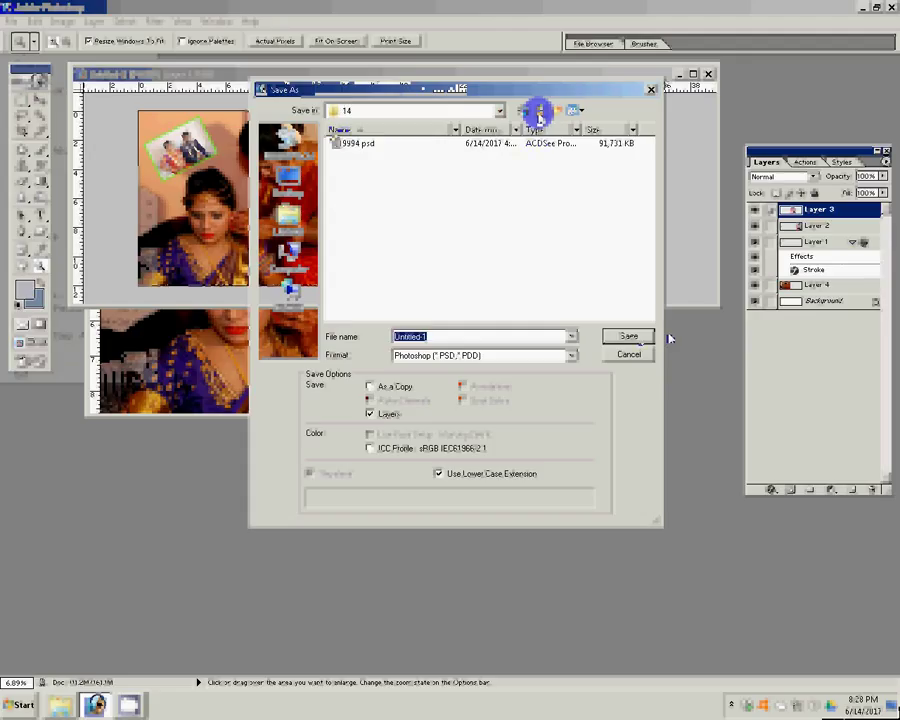
key(Tab)
key(j)
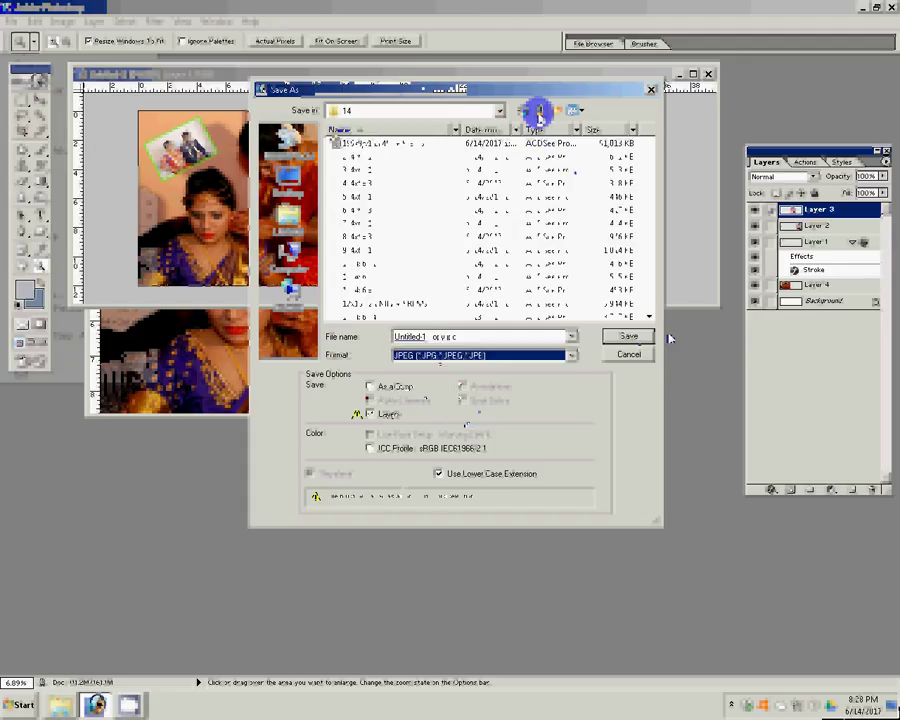
click(539, 113)
click(539, 113)
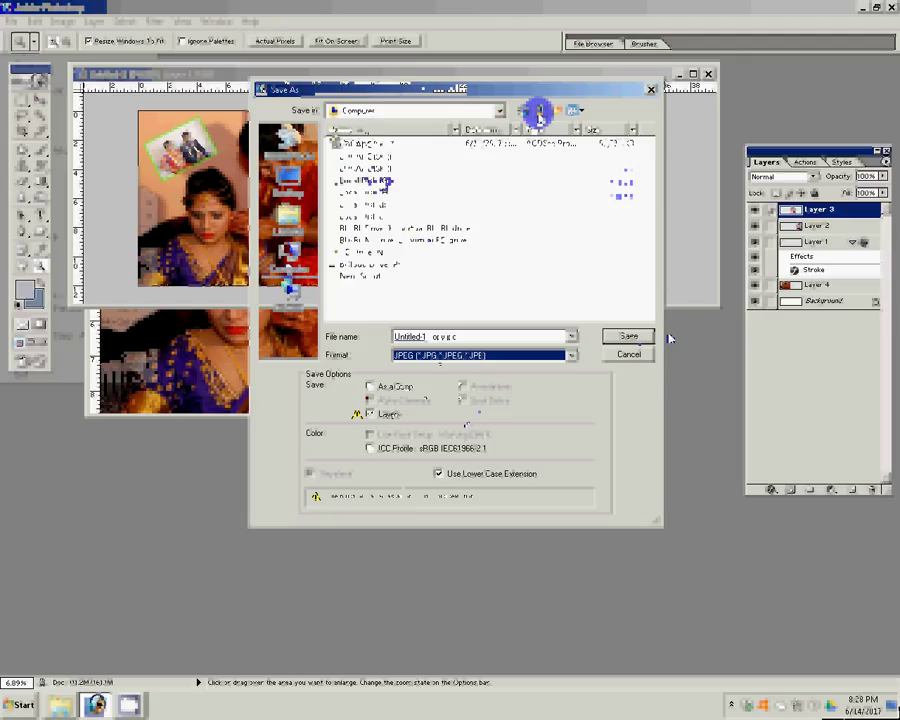
click(380, 183)
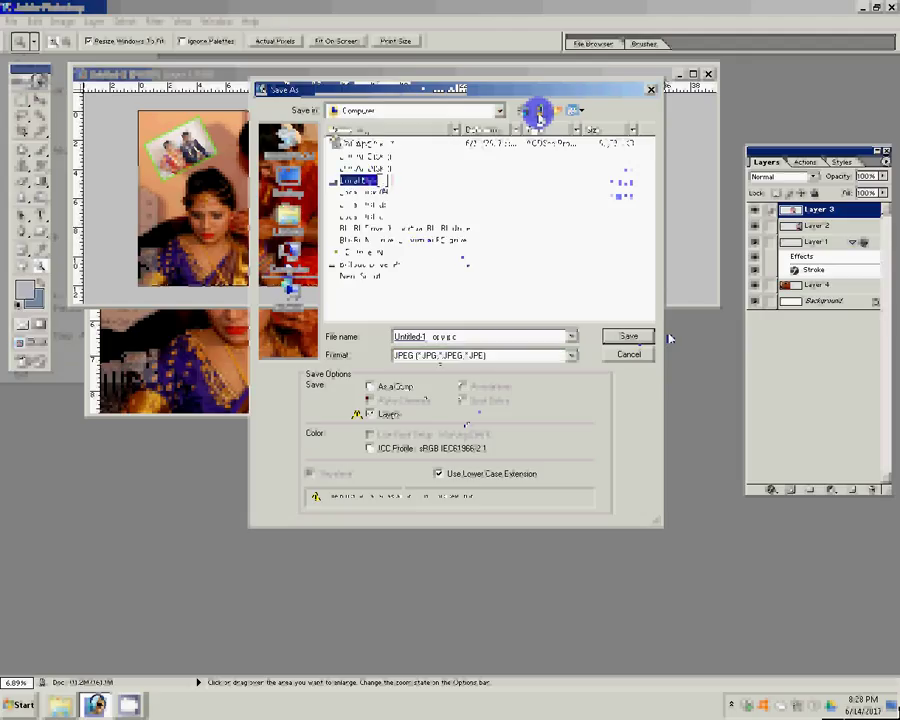
click(630, 334)
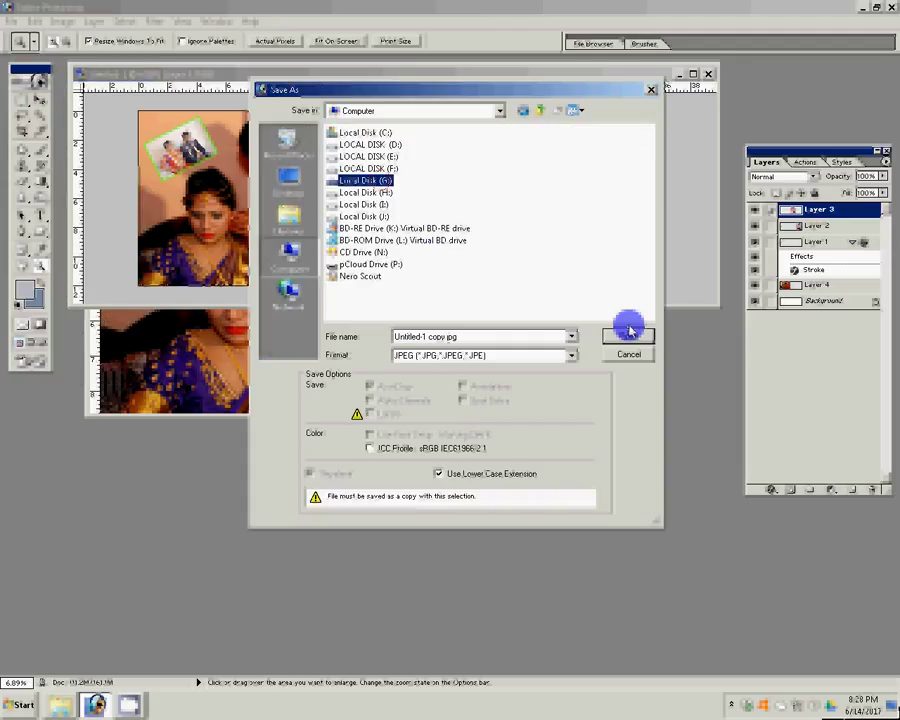
click(630, 333)
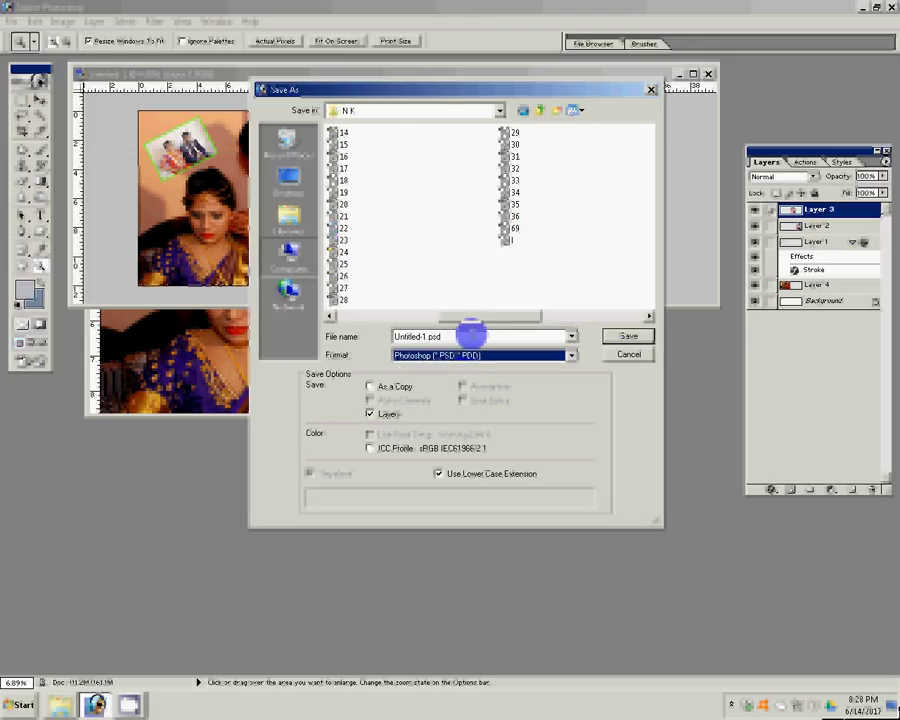
- Save the spread as a Photoshop PSD named '37' in the G: drive's N K folder
double_click(470, 335)
text(3)
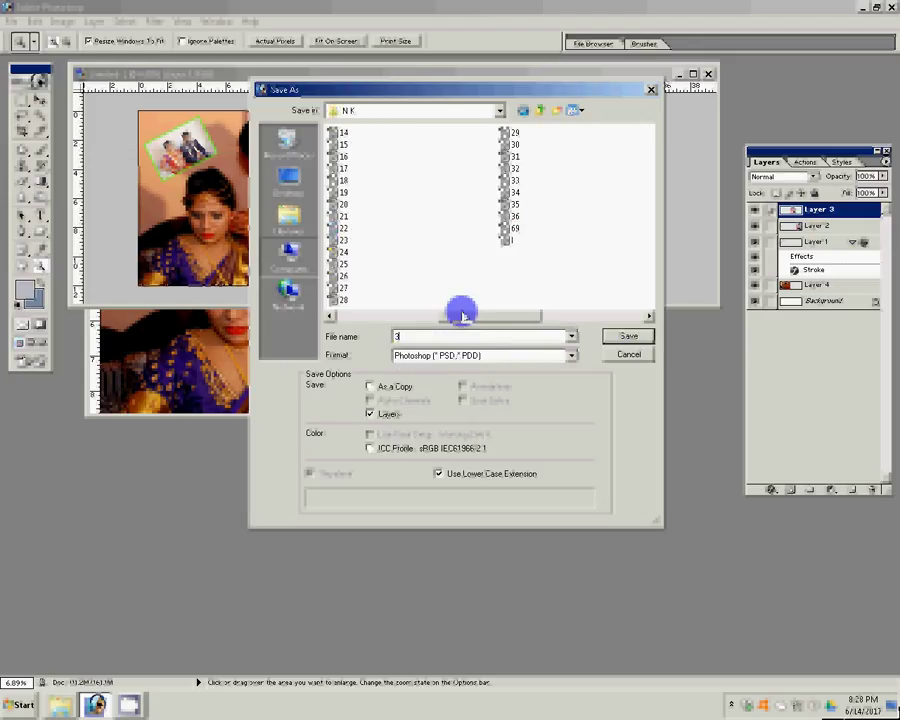
text(7)
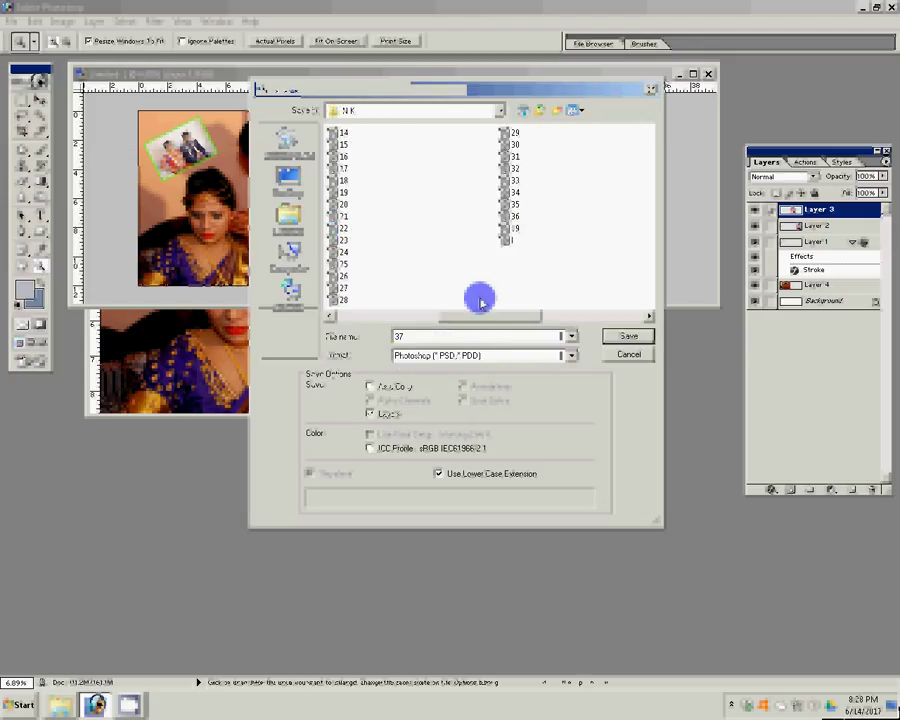
key(Return)
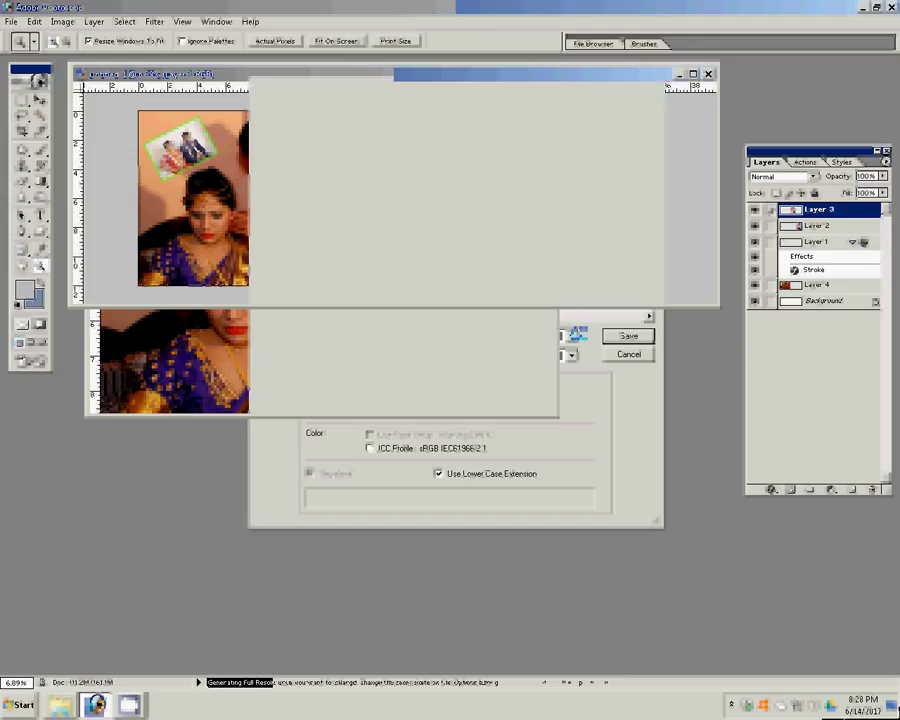